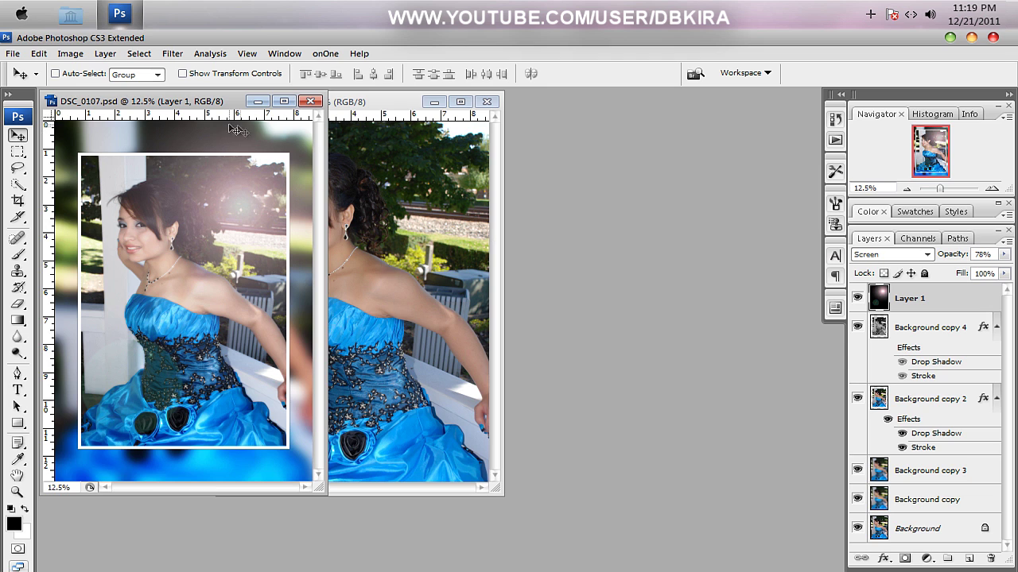
Move the DSC_0107.psd window clear of the original photo and bring DSC_0107.JPG to the front.
drag(191, 103, 452, 211)
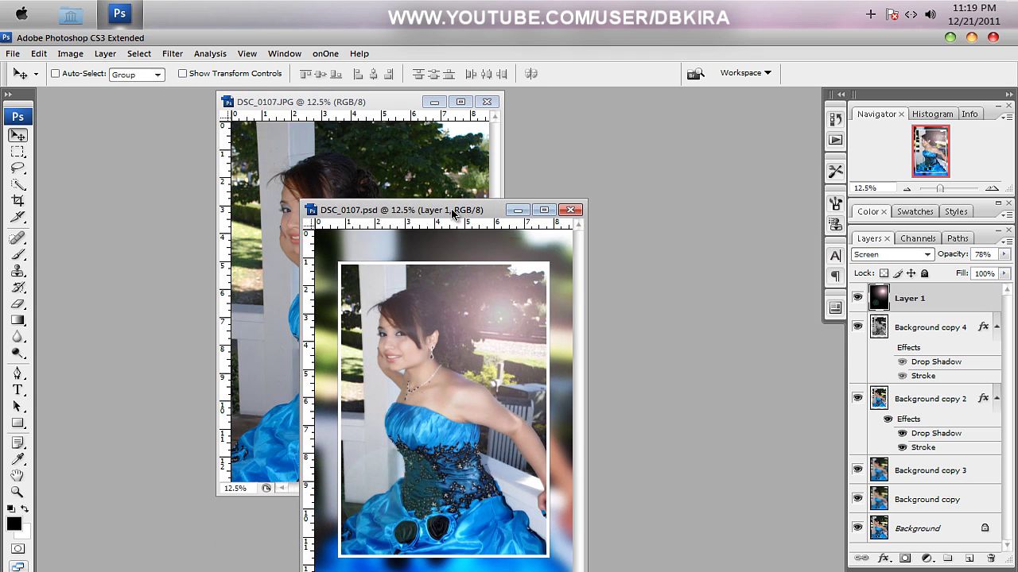
click(397, 143)
click(561, 297)
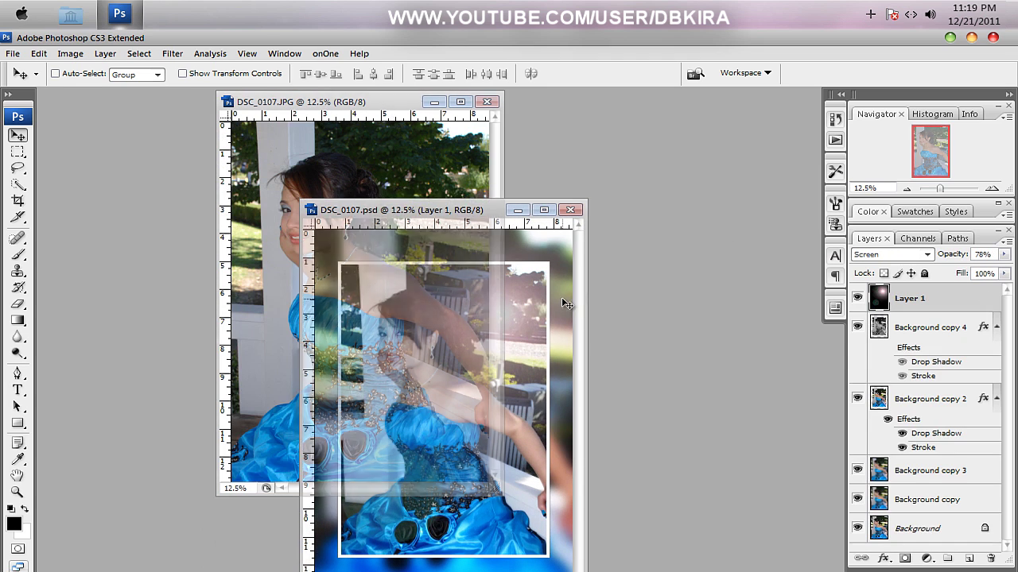
drag(438, 212, 446, 140)
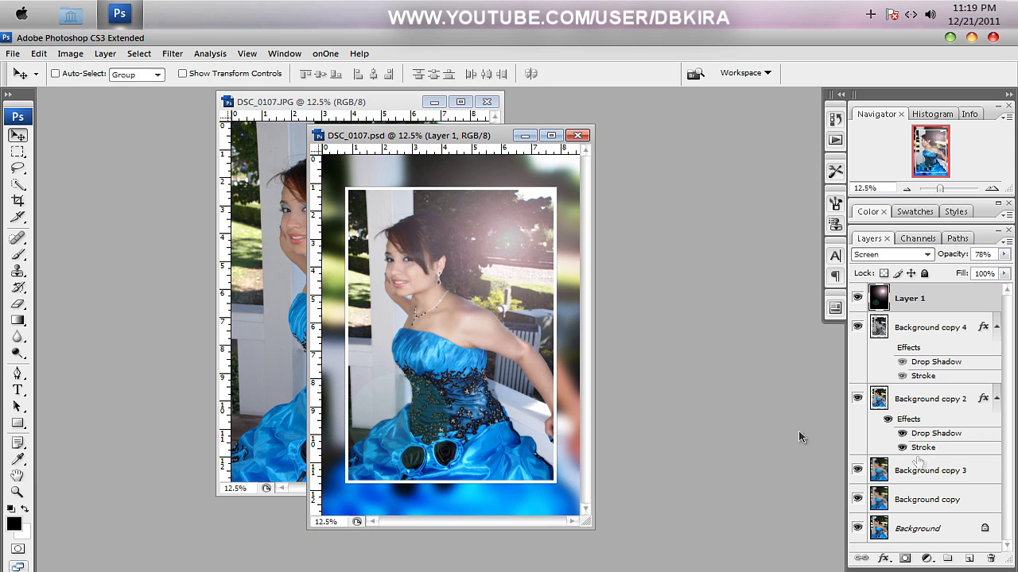
drag(319, 103, 319, 104)
click(344, 109)
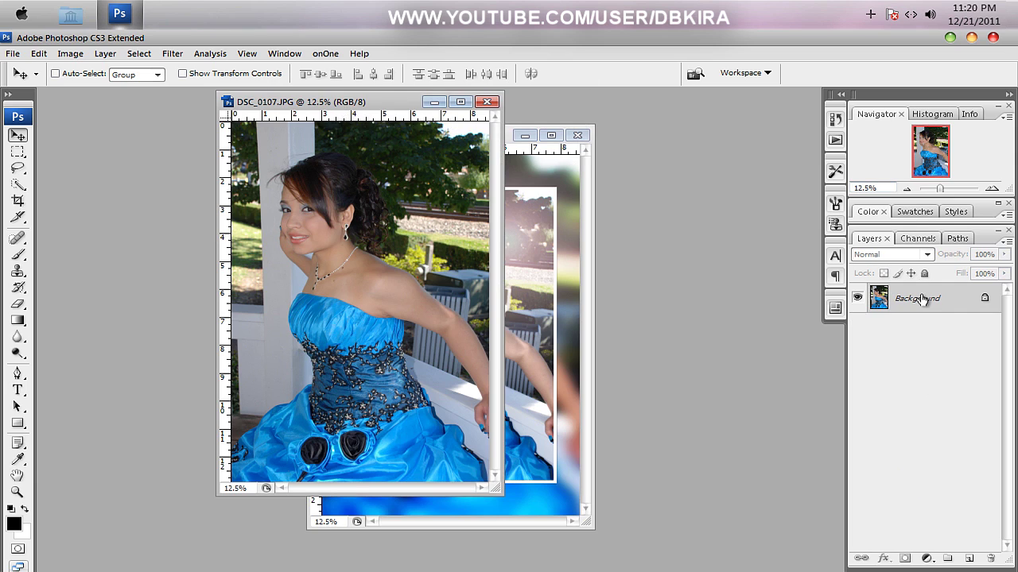
Duplicate the Background layer twice, hiding the upper copy and making the lower copy active.
drag(920, 299, 921, 295)
key(ctrl+j)
key(ctrl+j)
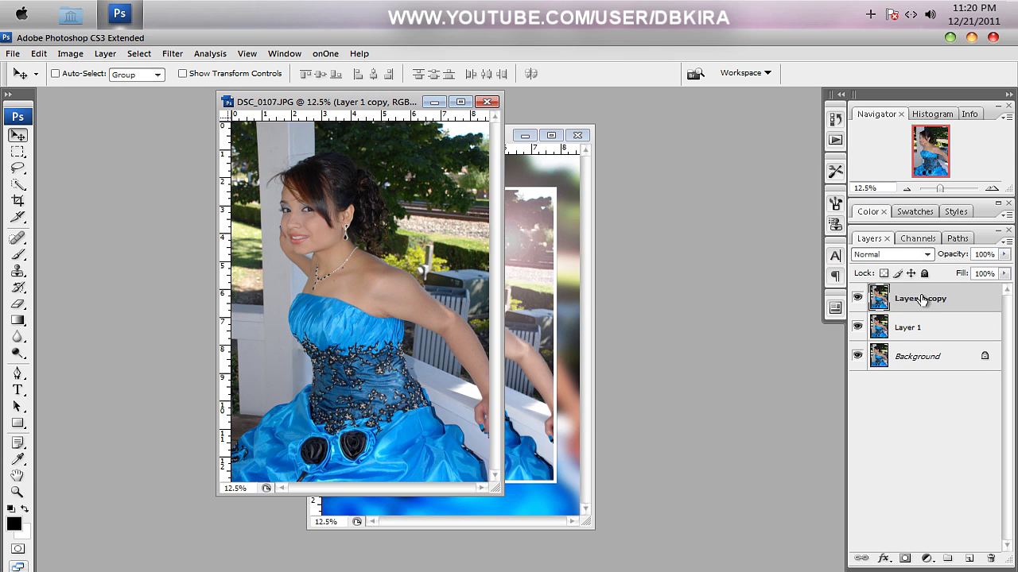
click(927, 326)
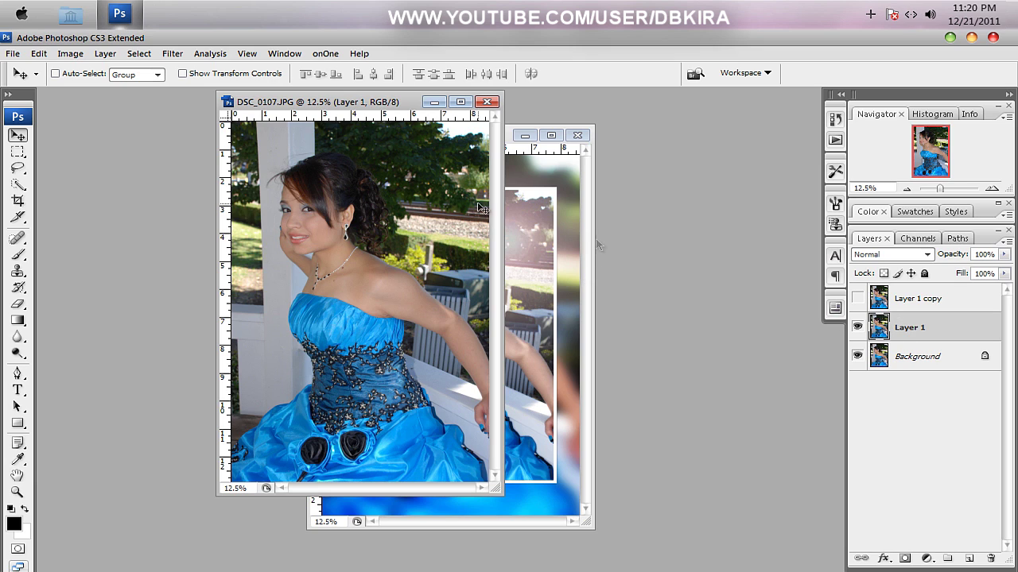
Apply a Gaussian Blur with a radius of 60 pixels to Layer 1 and enlarge the document window around the photo.
click(172, 53)
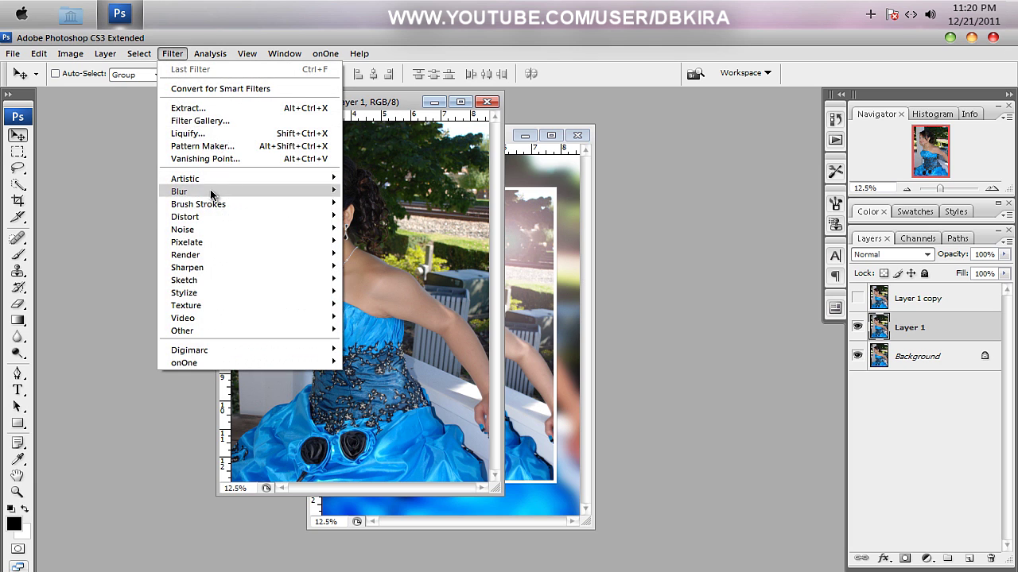
mouse_move(313, 192)
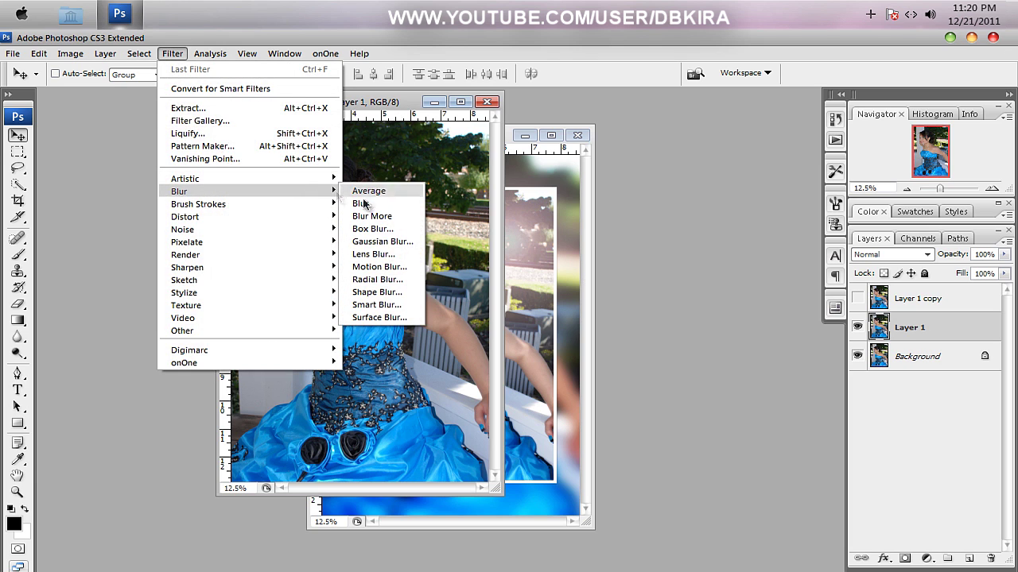
click(383, 241)
click(750, 391)
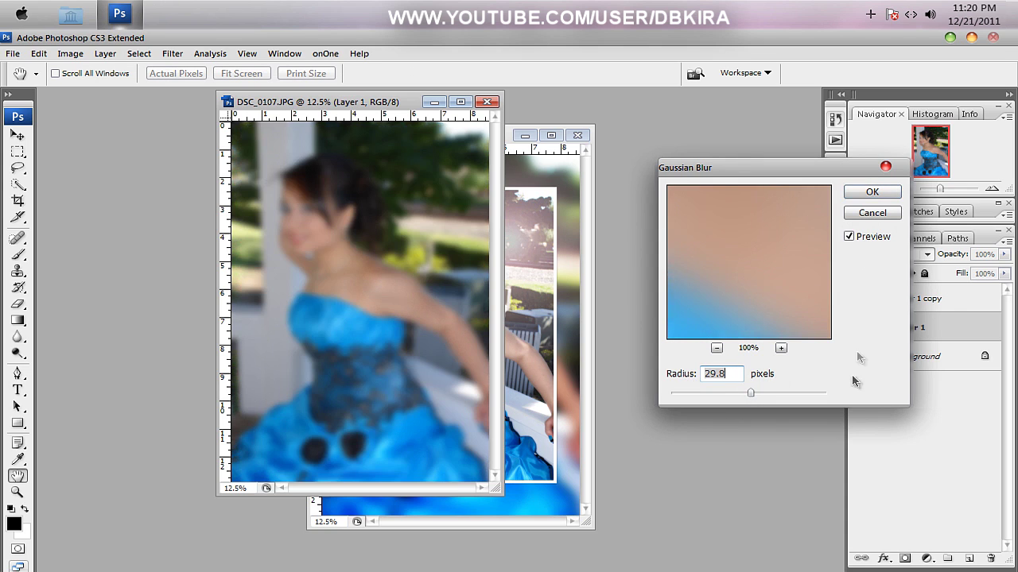
mouse_move(1015, 3)
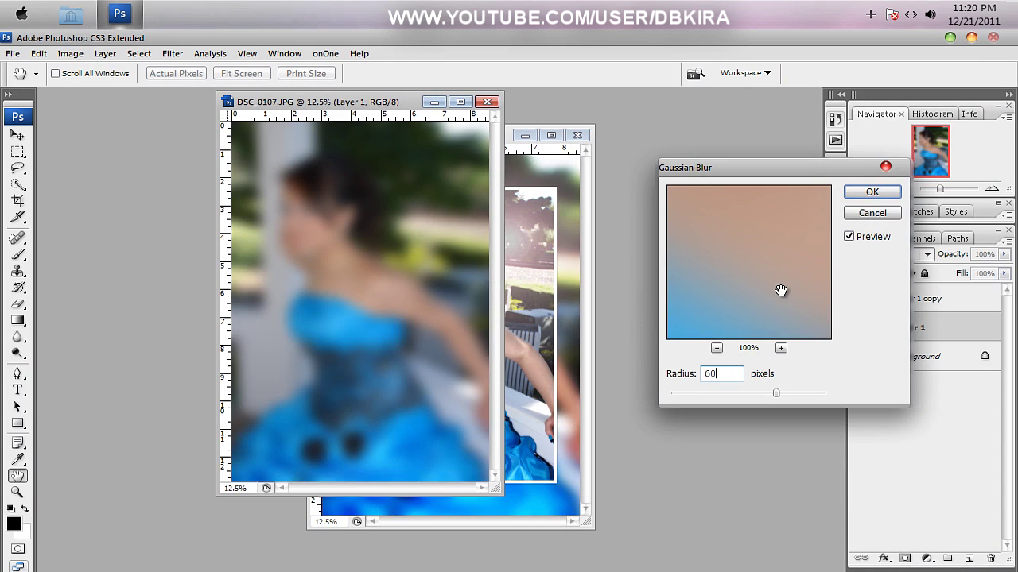
click(871, 192)
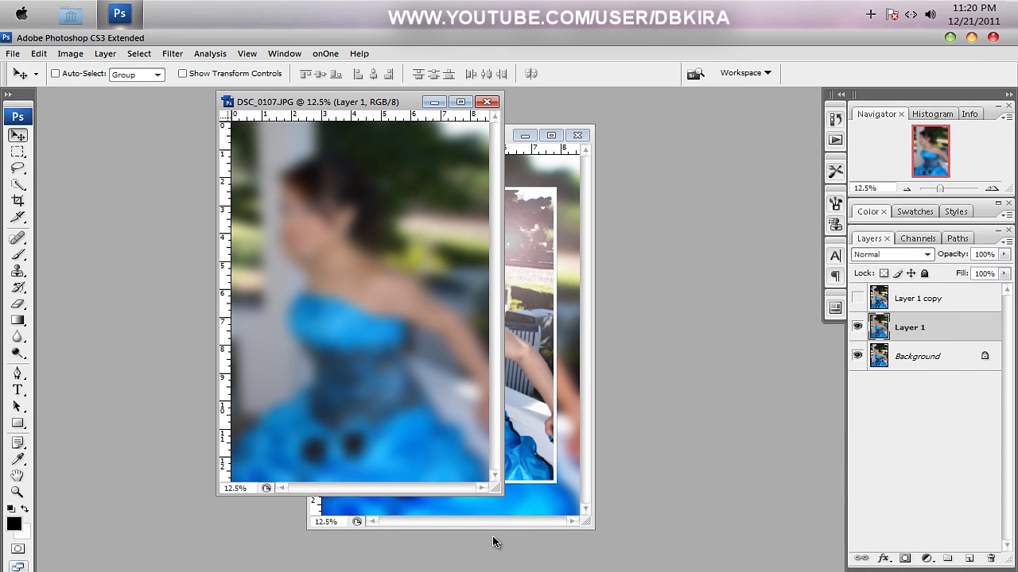
drag(497, 493, 559, 536)
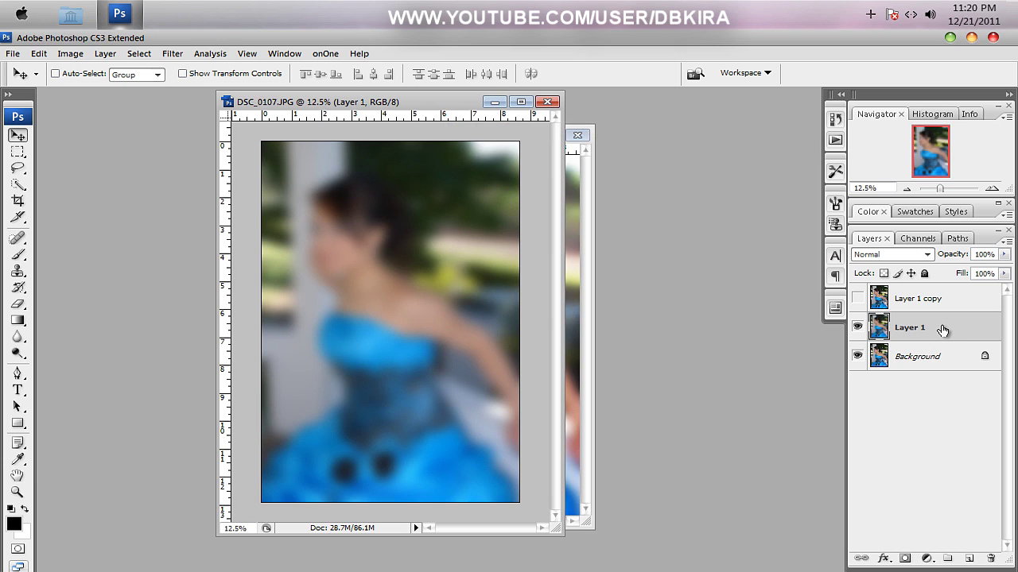
Duplicate the blurred layer and turn the copy into a desaturated layer with Overlay blending.
key(ctrl+j)
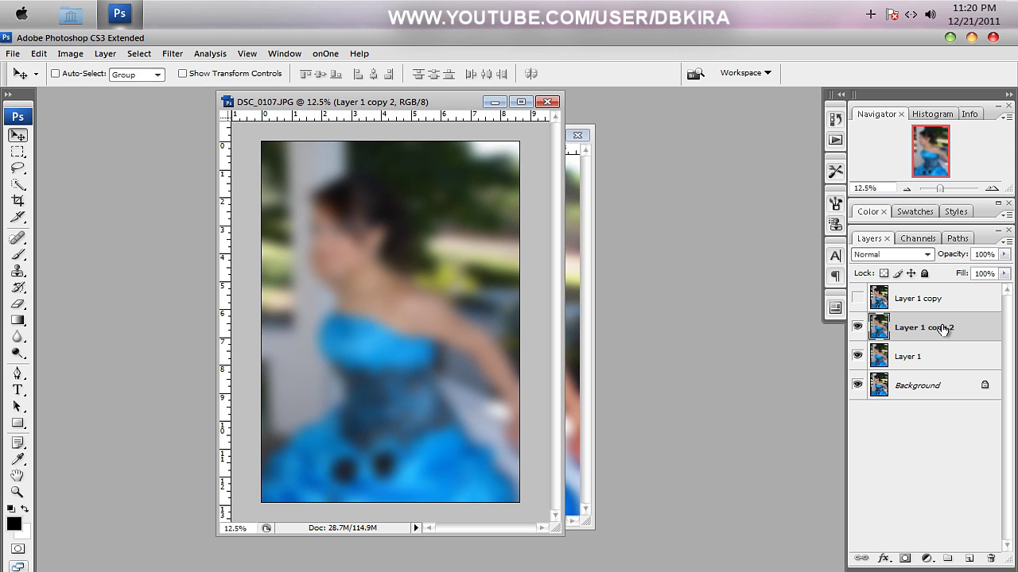
key(ctrl+shift+u)
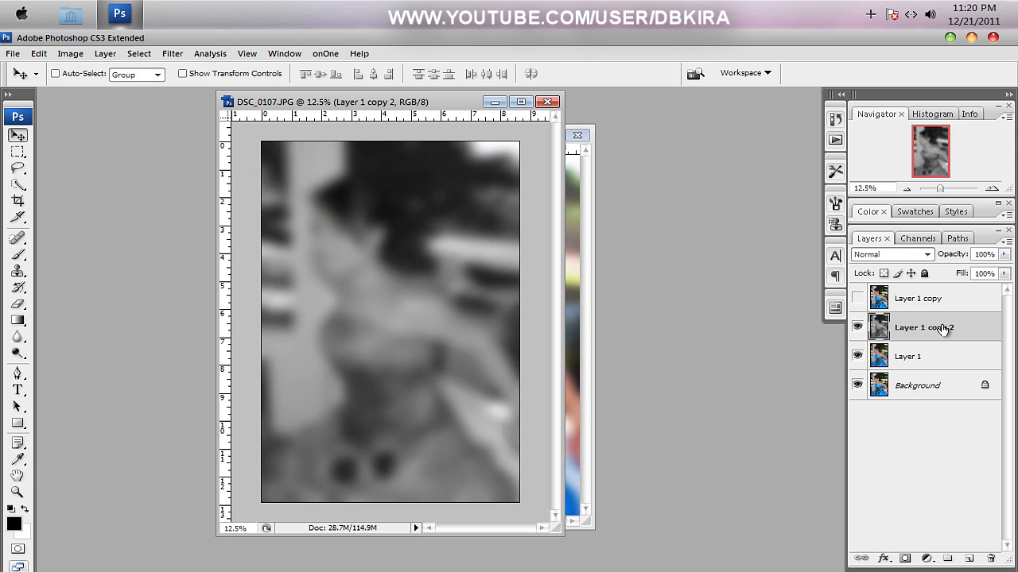
click(928, 255)
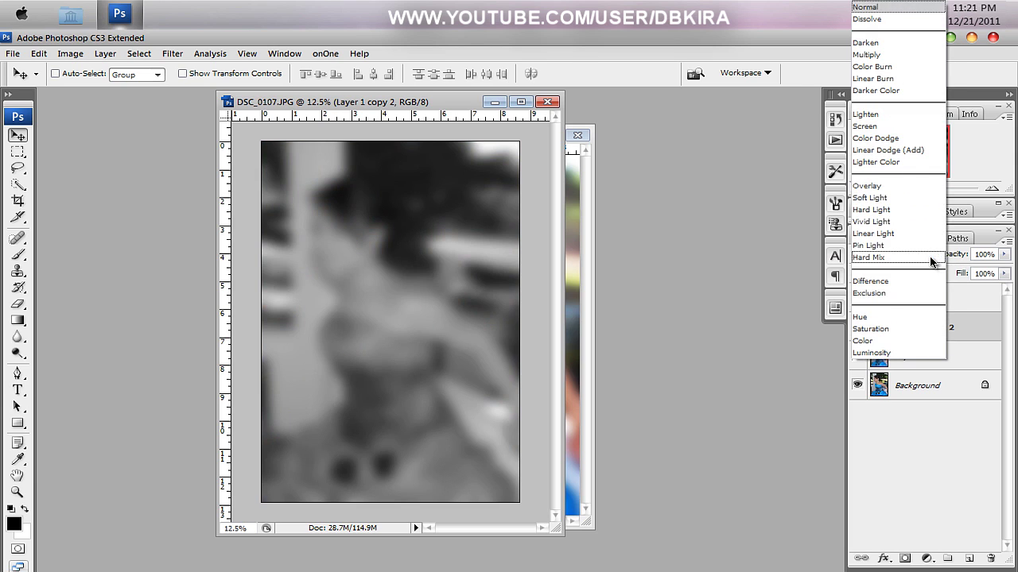
click(917, 186)
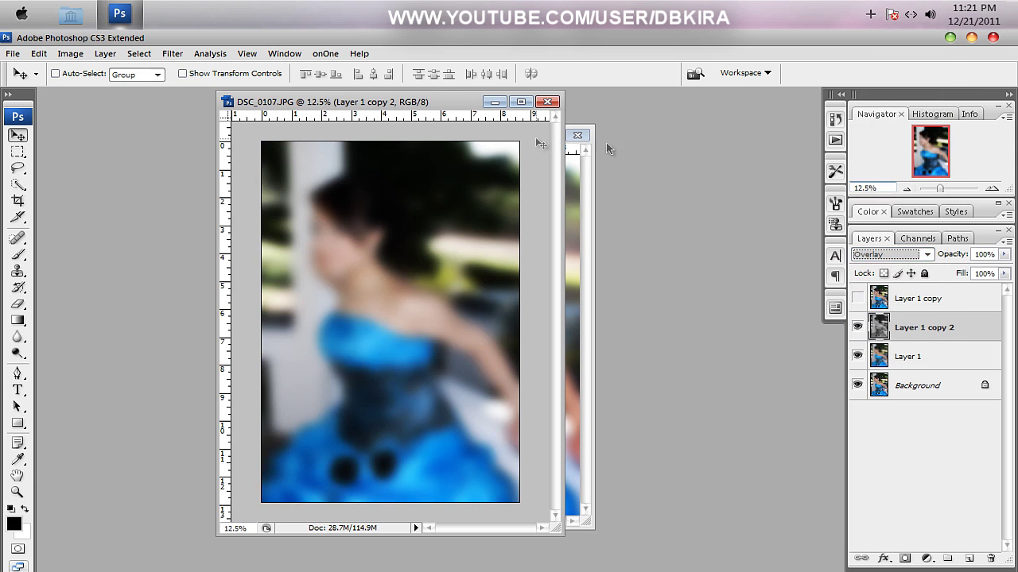
Reposition the DSC_0107.JPG window and make the hidden sharp Layer 1 copy visible again.
drag(439, 107, 475, 125)
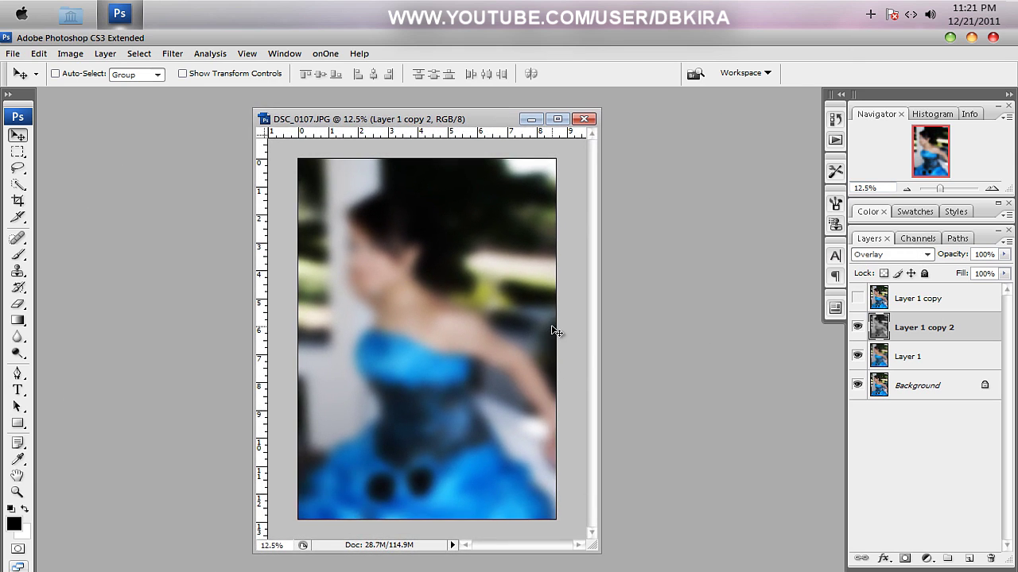
click(857, 298)
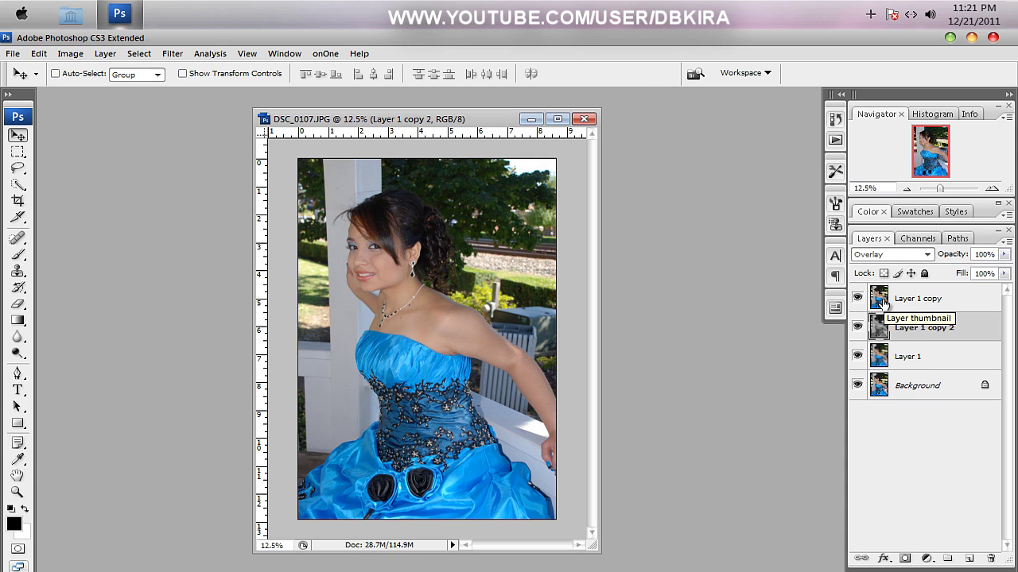
key(ctrl+t)
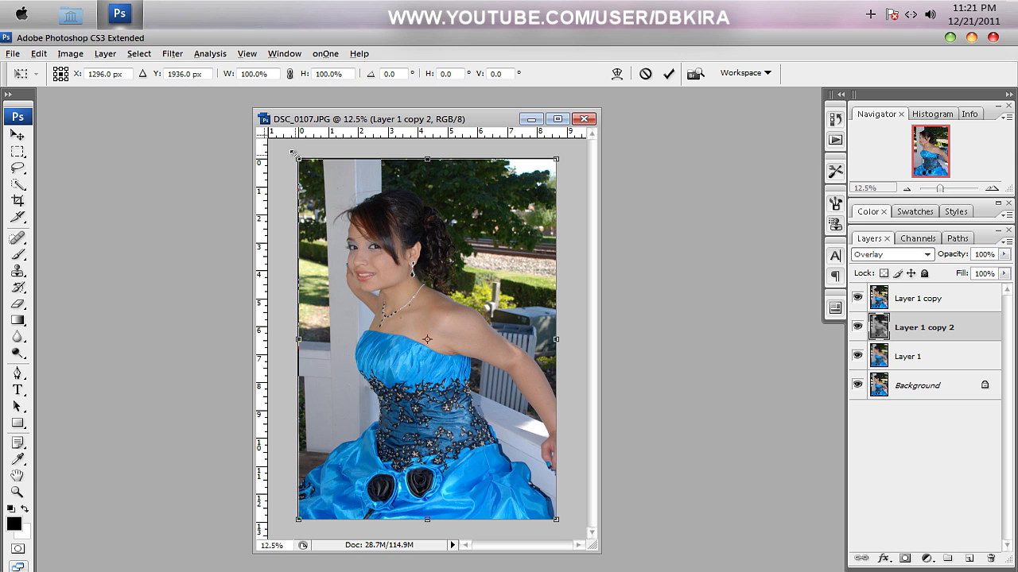
drag(299, 161, 330, 209)
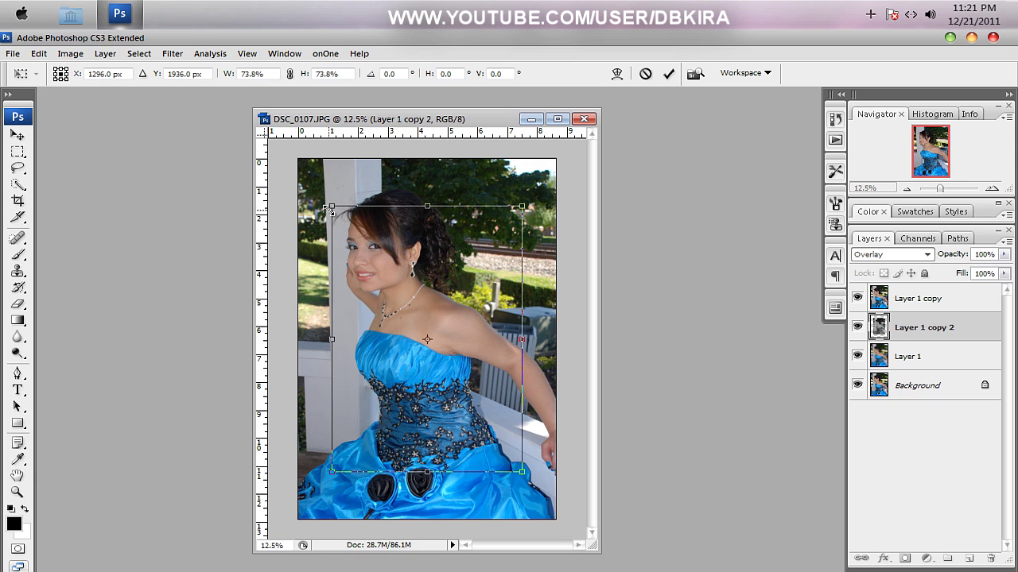
key(Return)
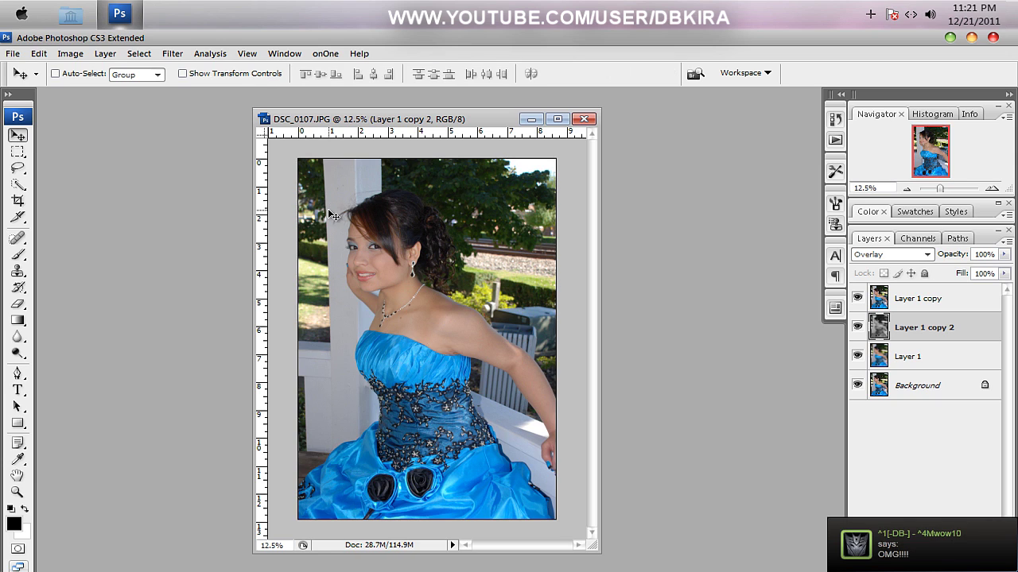
Scale Layer 1 copy proportionally about its center to 76.8% so the blurred background frames it.
click(910, 298)
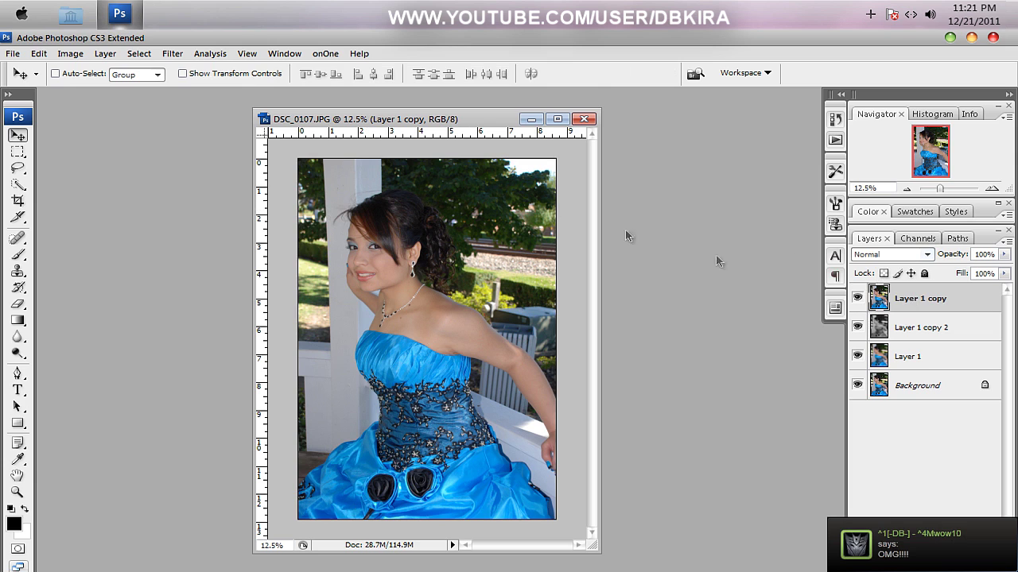
key(ctrl+t)
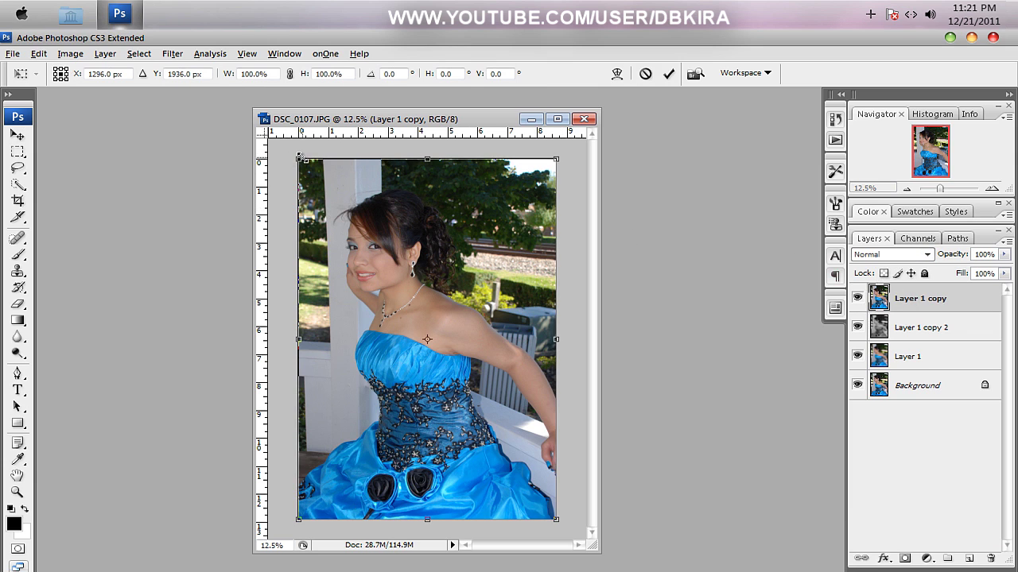
drag(300, 157, 342, 206)
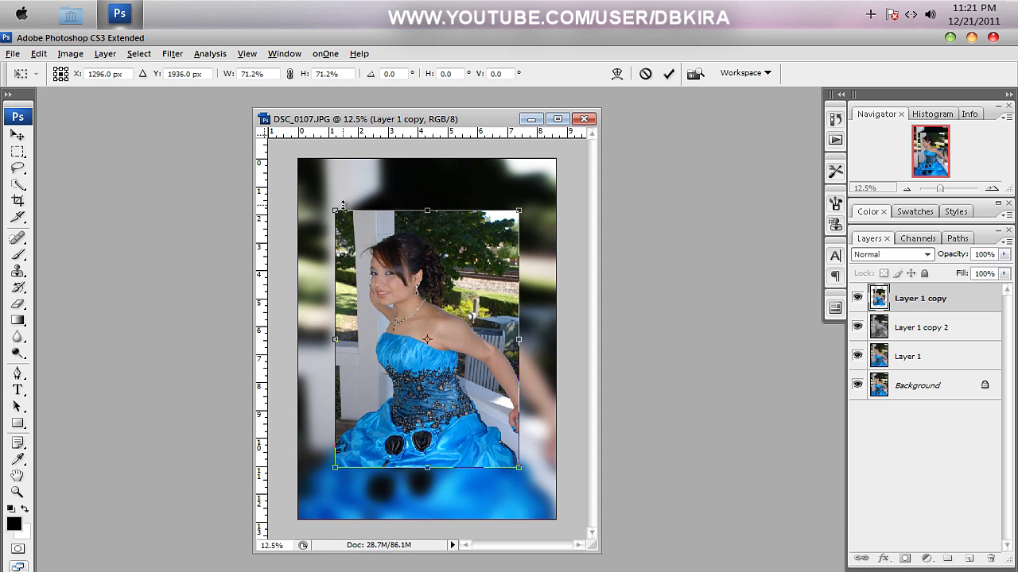
drag(337, 211, 325, 202)
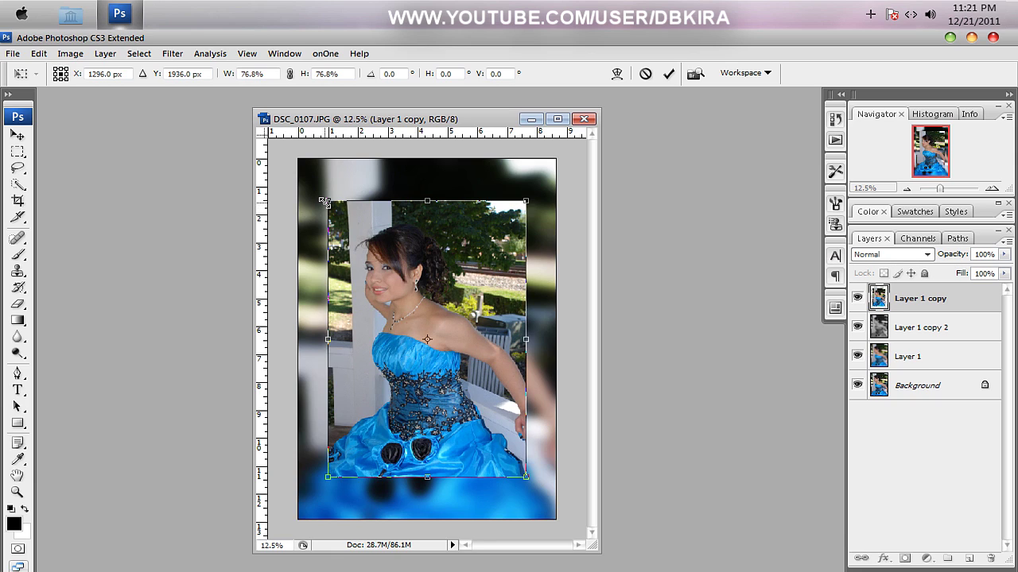
key(Return)
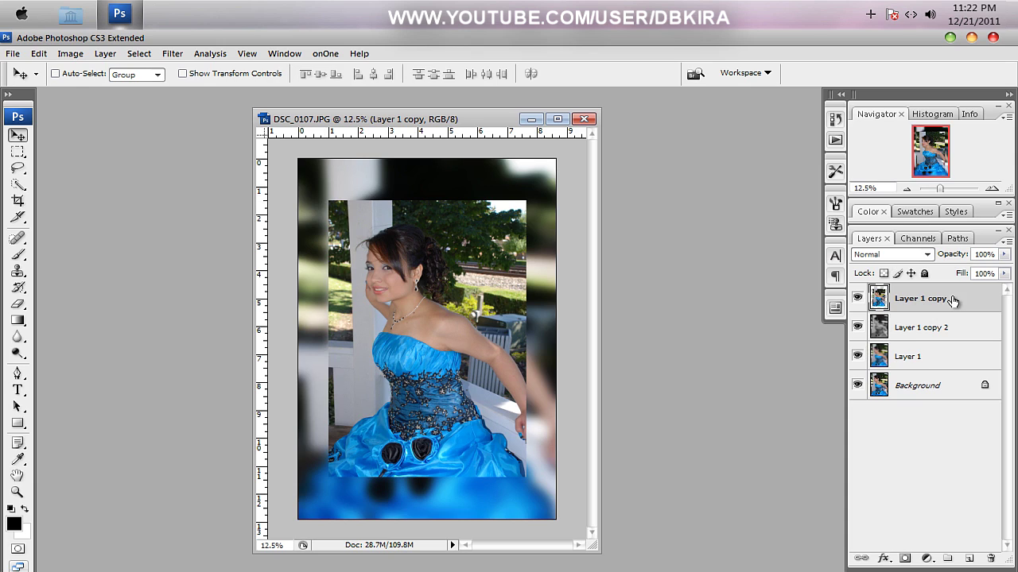
Duplicate the scaled photo layer, hide the duplicate and make Layer 1 copy active.
key(ctrl+j)
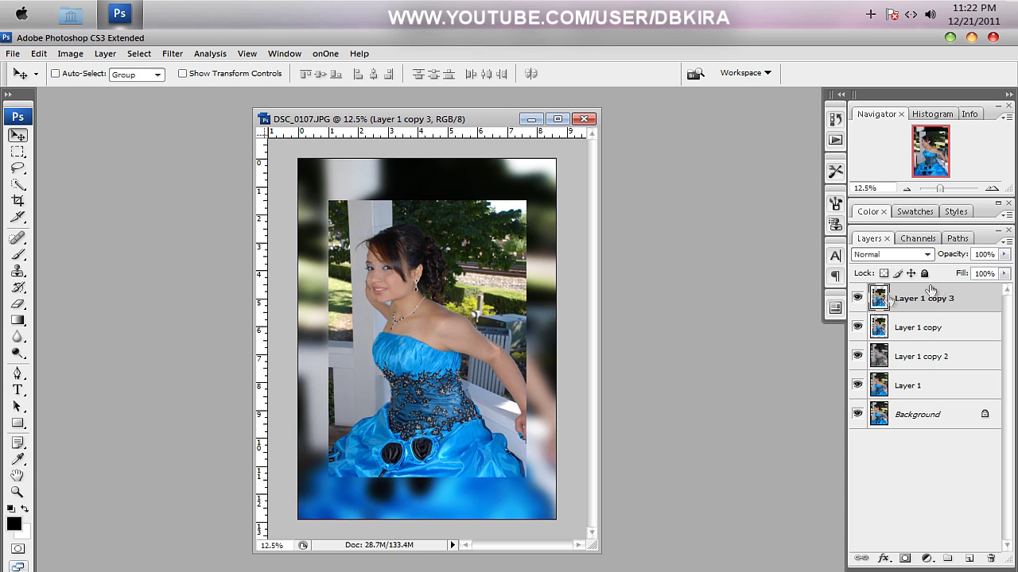
click(857, 298)
click(912, 334)
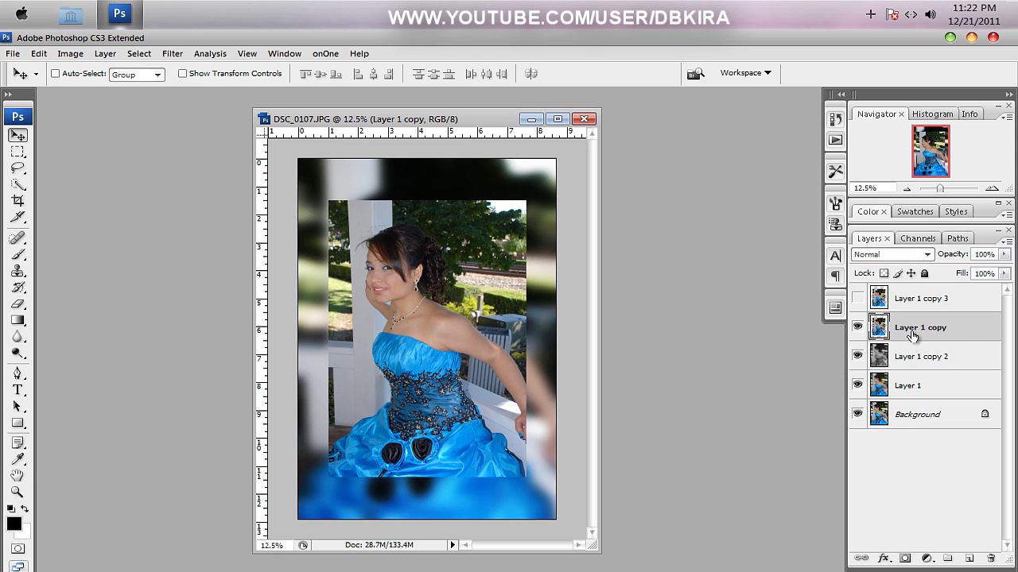
Add a Stroke layer style to Layer 1 copy with position Inside and a size of 35 px.
right_click(912, 333)
click(857, 255)
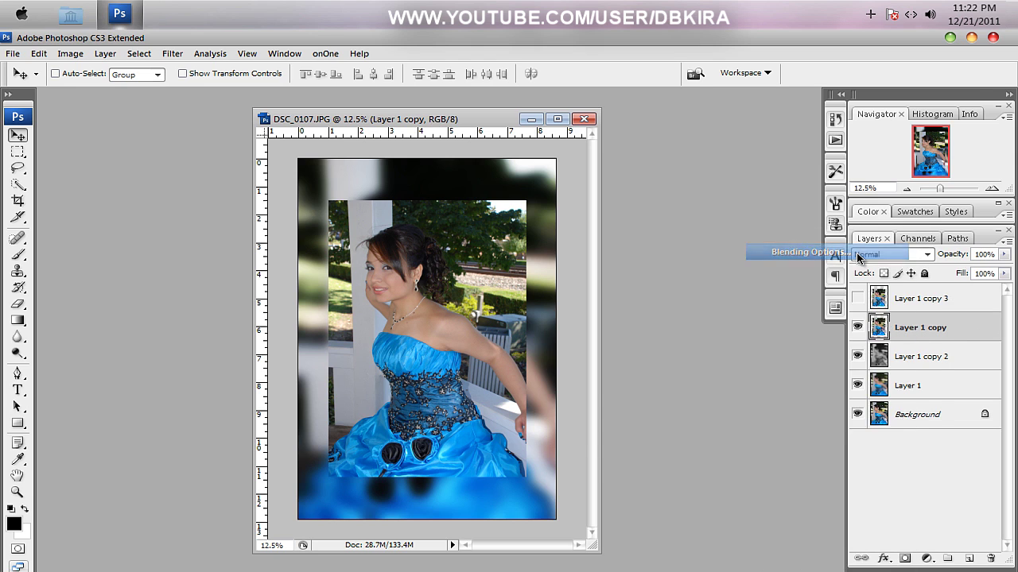
click(554, 343)
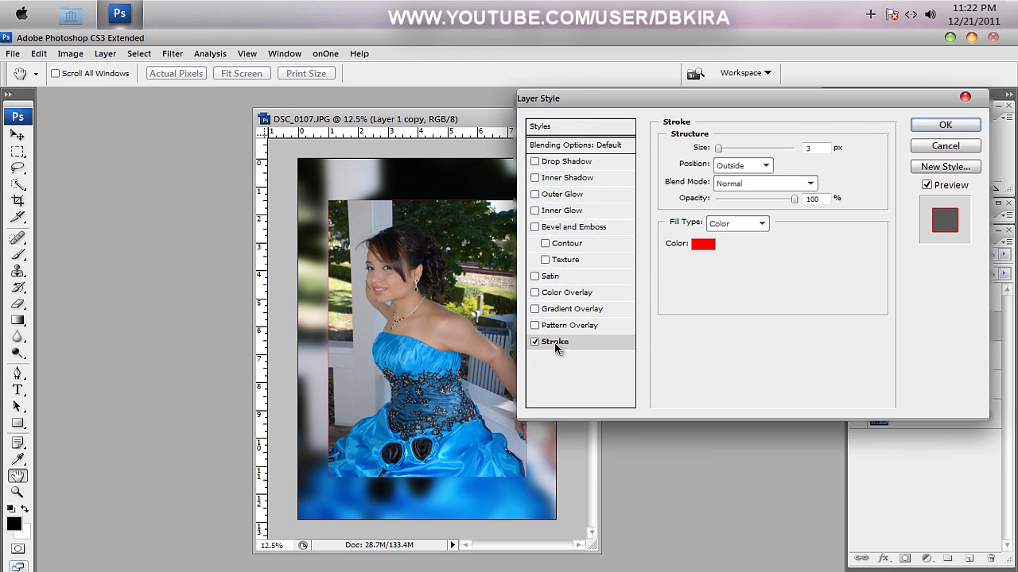
click(743, 167)
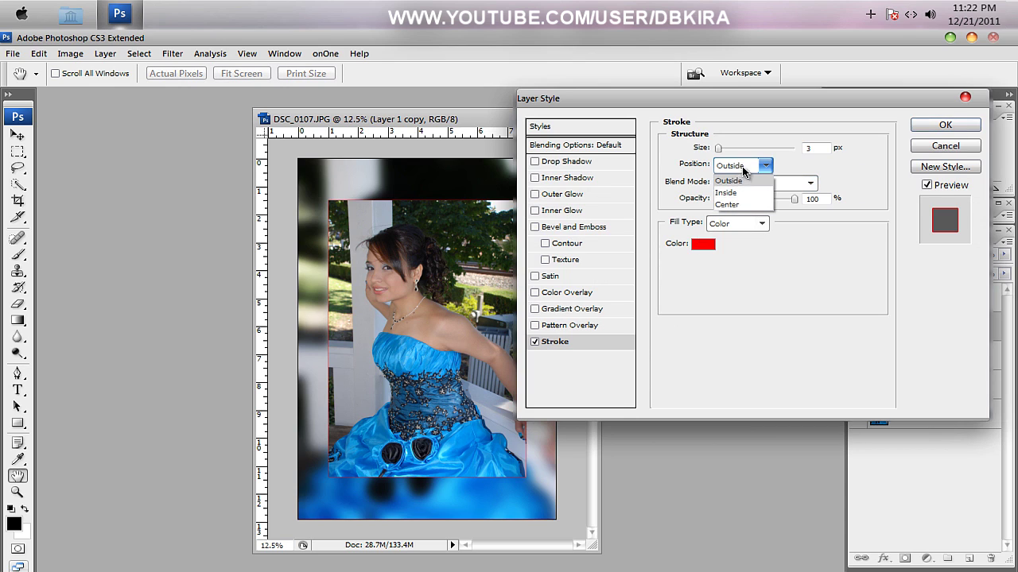
click(736, 193)
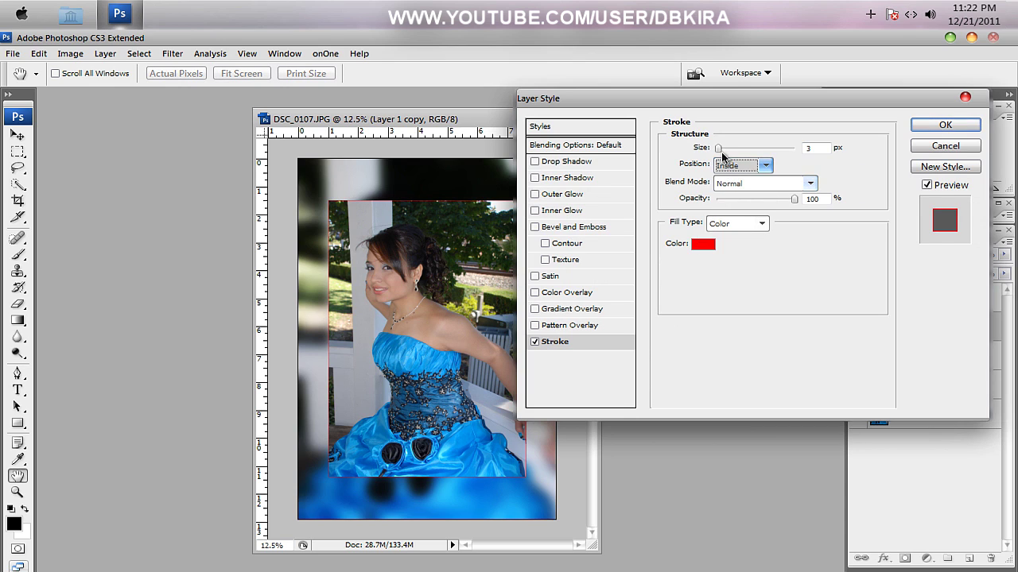
drag(720, 150, 733, 153)
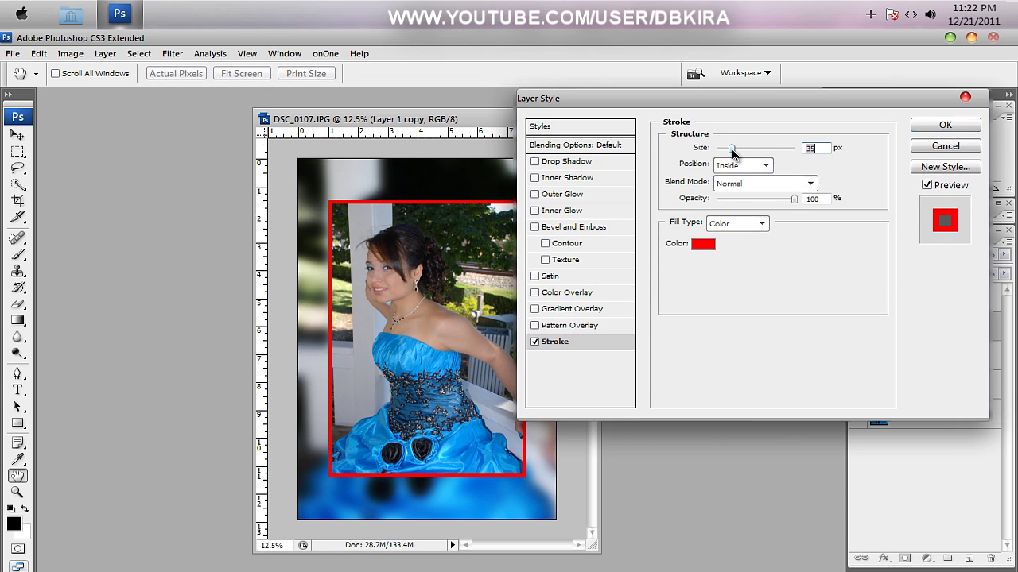
Set the stroke color of Layer 1 copy to white (ffffff).
click(699, 244)
drag(660, 236, 533, 143)
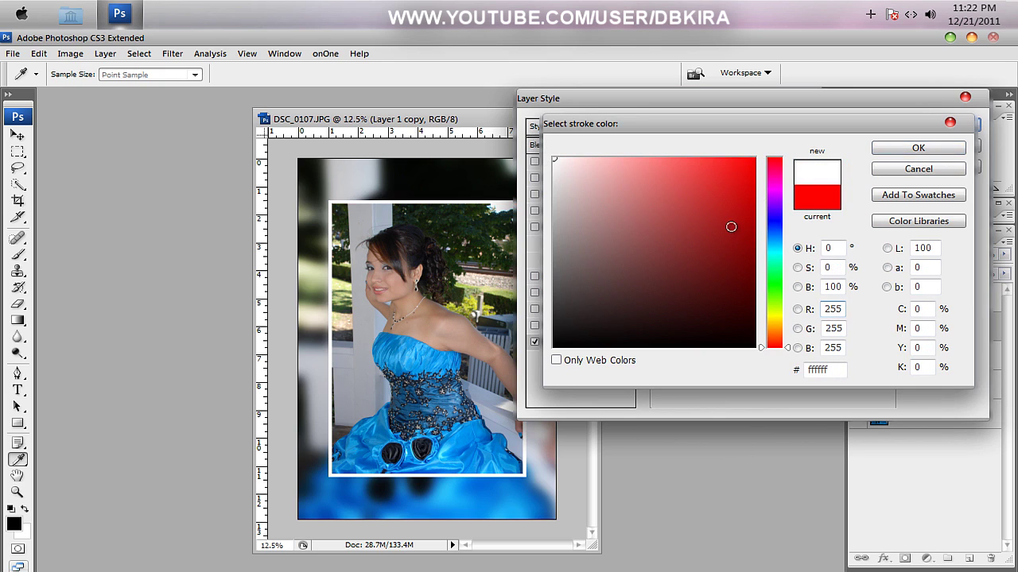
click(901, 147)
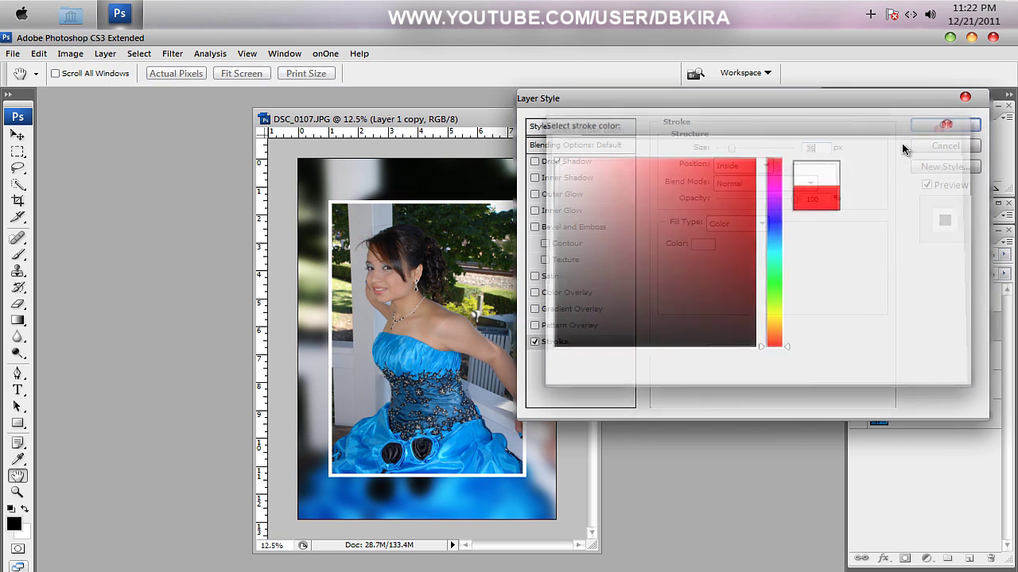
Add a Drop Shadow with its default settings to Layer 1 copy and apply the layer style.
drag(578, 96, 682, 127)
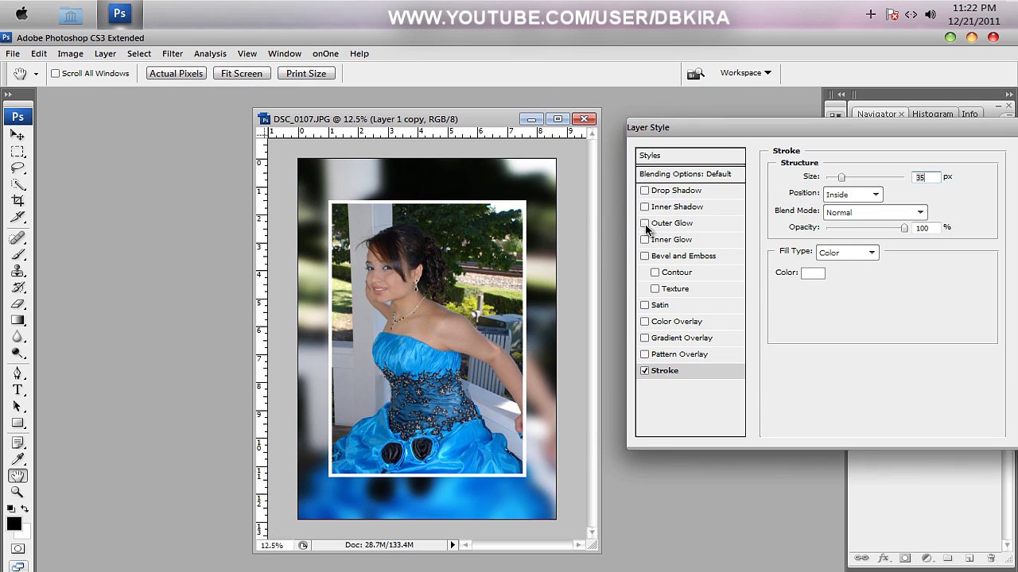
click(644, 191)
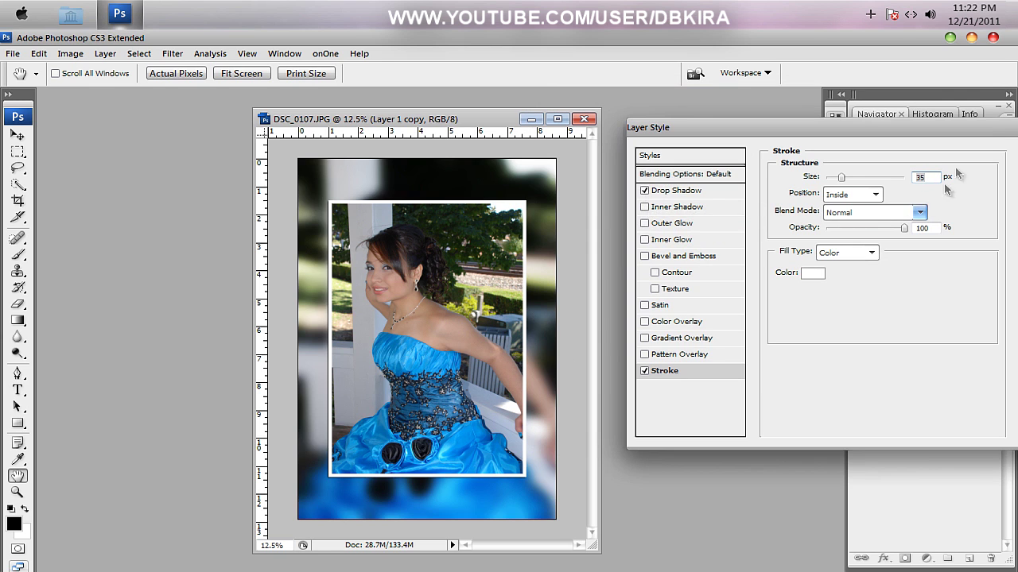
drag(983, 132, 783, 111)
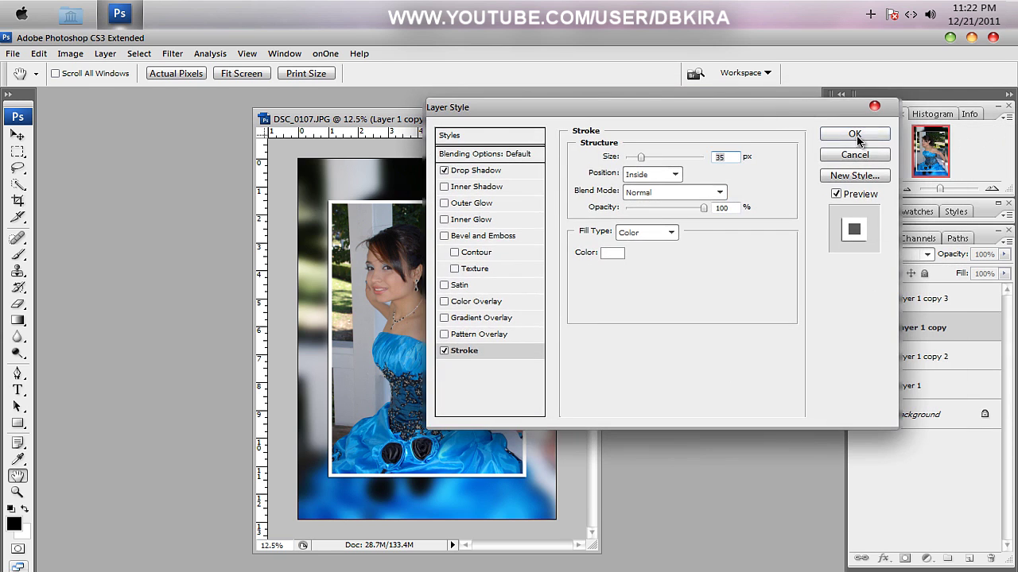
click(852, 134)
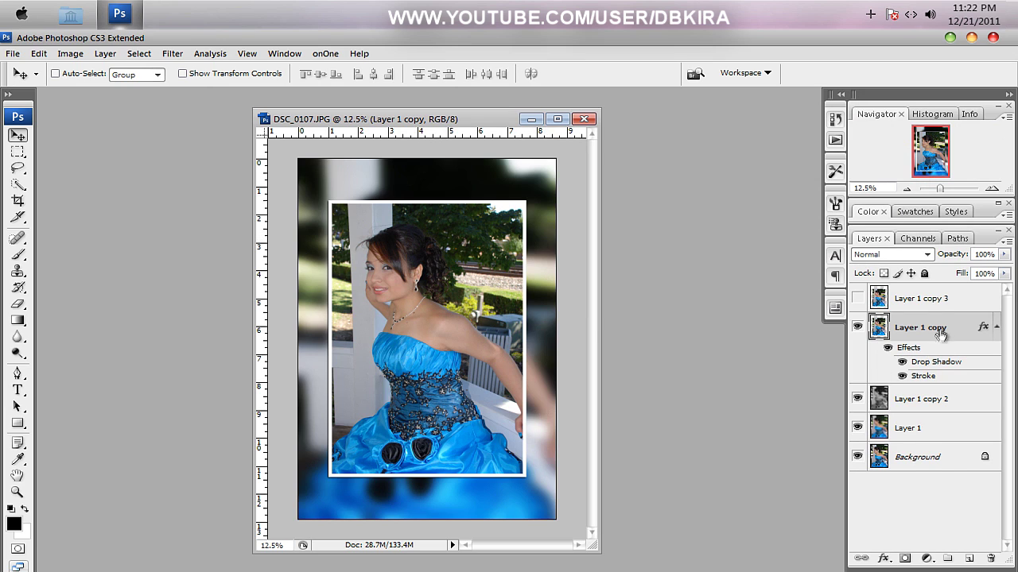
Make Layer 1 copy 3 visible and active, and desaturate it.
click(926, 299)
click(857, 299)
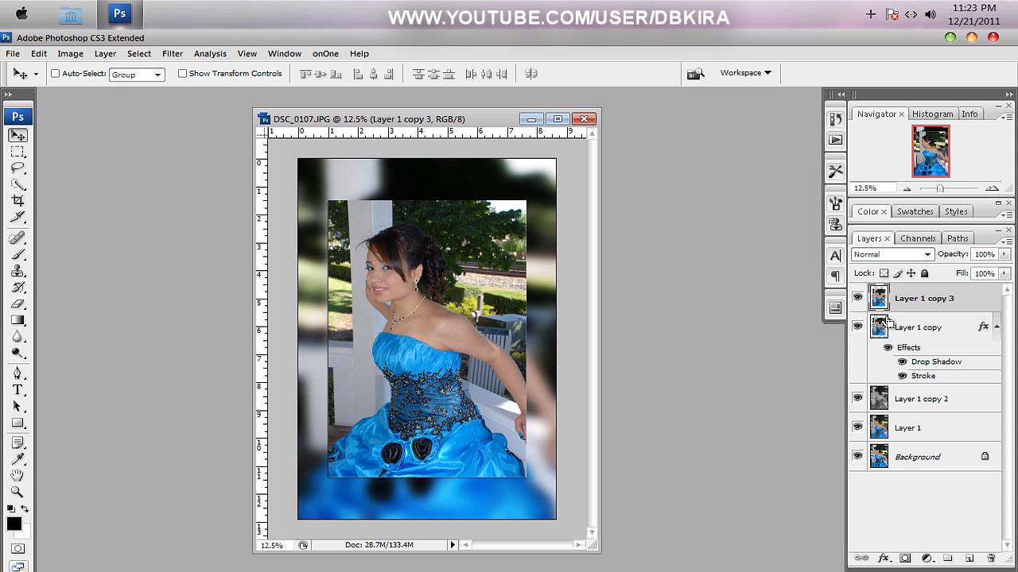
key(ctrl+shift+u)
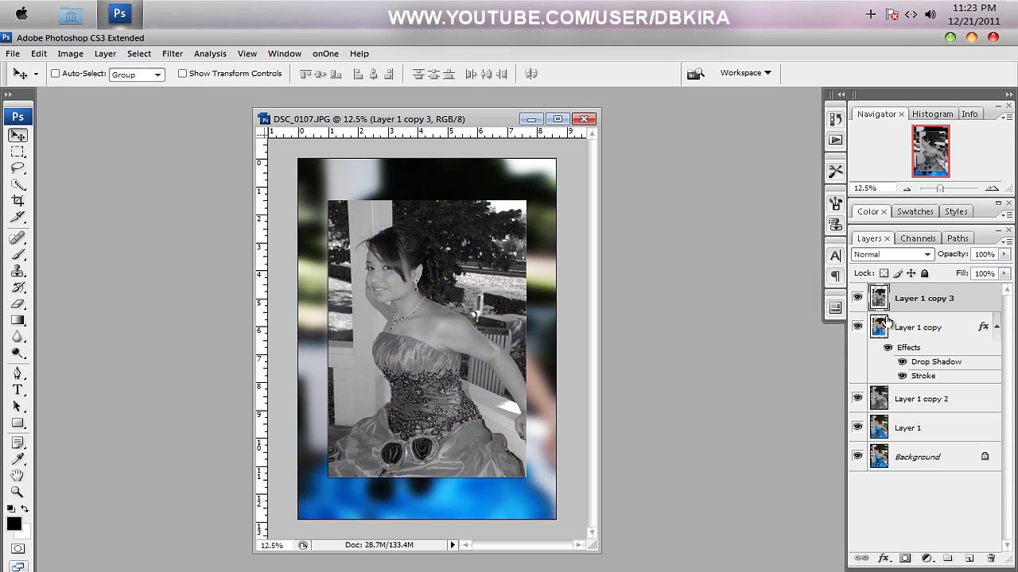
Apply a Gaussian Blur with a radius of 6.8 pixels to Layer 1 copy 3.
click(165, 53)
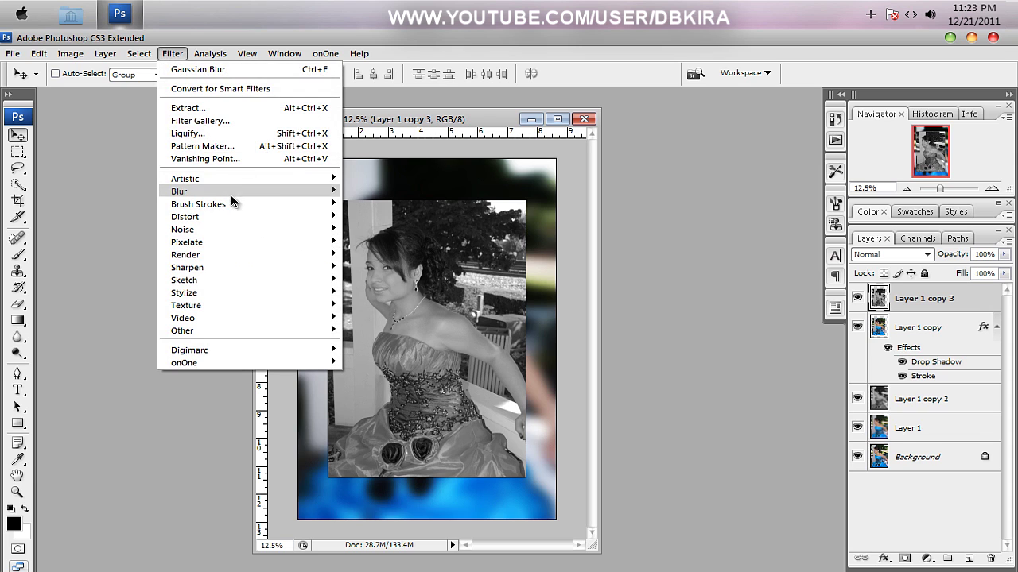
mouse_move(322, 195)
click(388, 242)
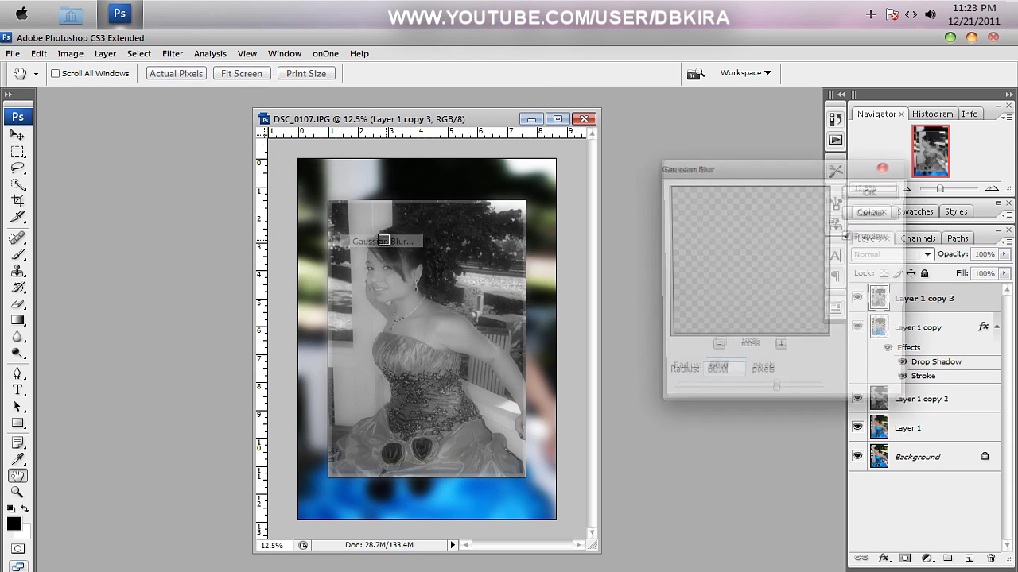
click(710, 395)
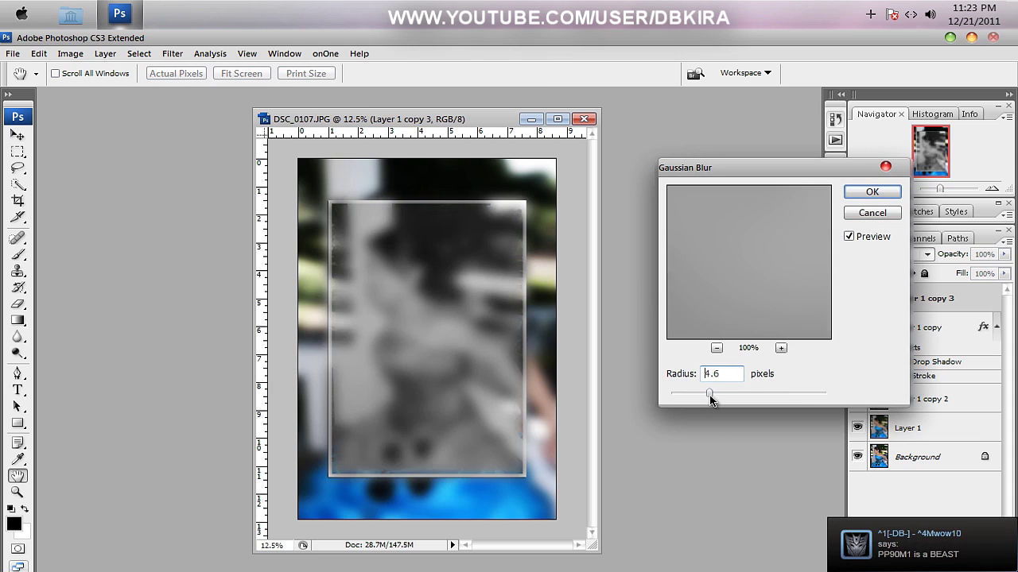
drag(717, 393, 721, 395)
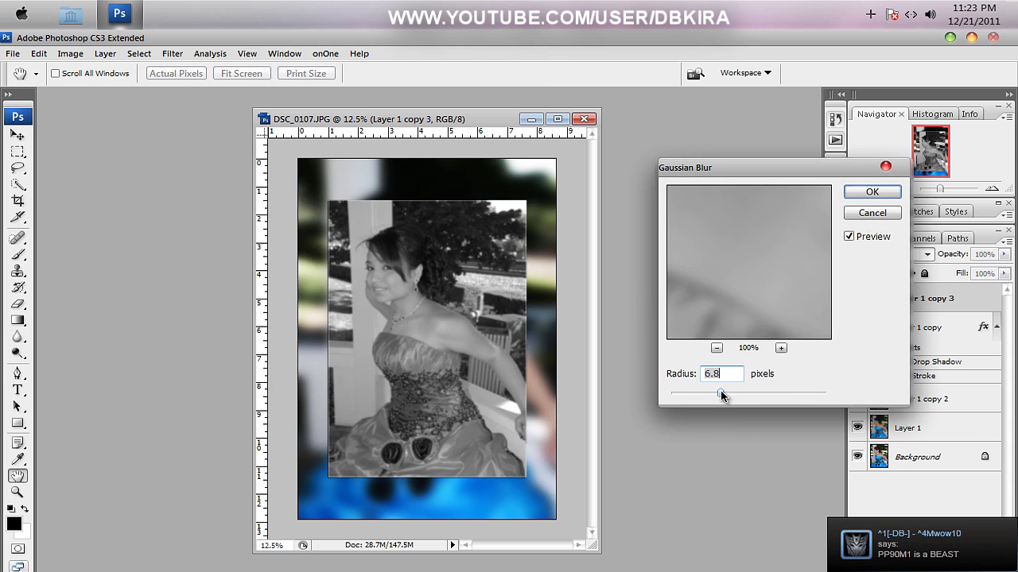
click(871, 192)
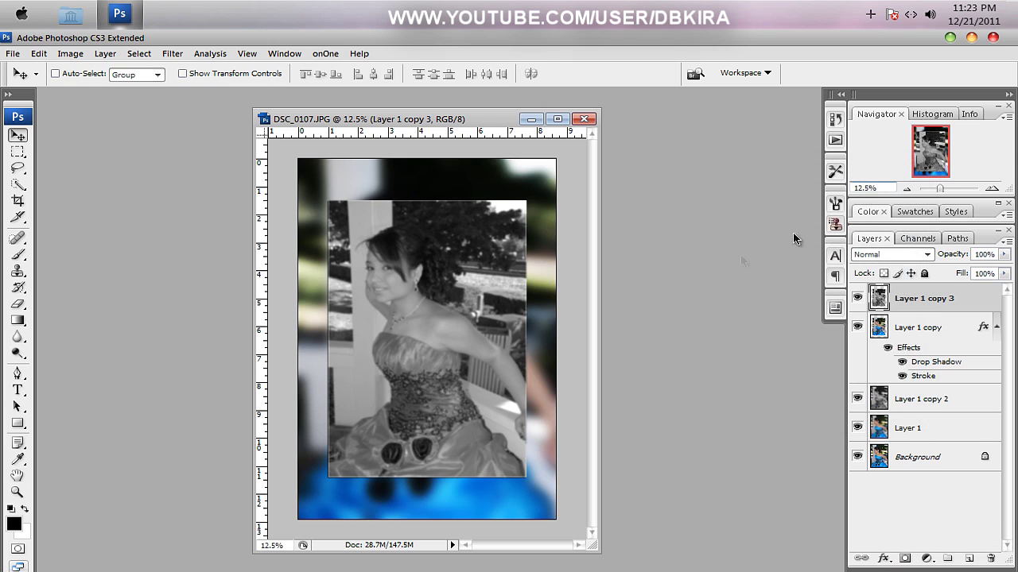
Set the blend mode of Layer 1 copy 3 to Linear Light and its opacity to 65%.
click(891, 254)
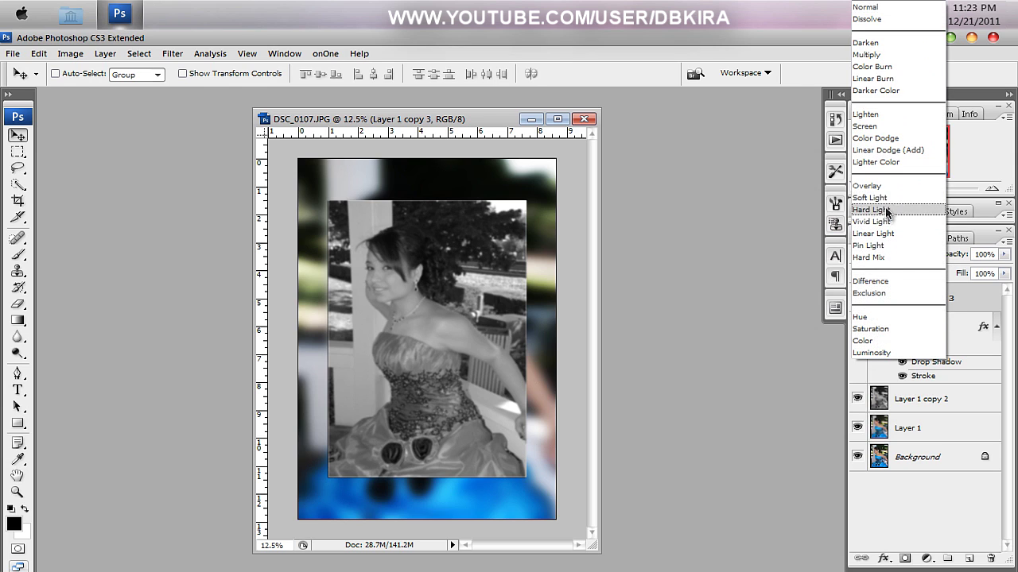
click(883, 258)
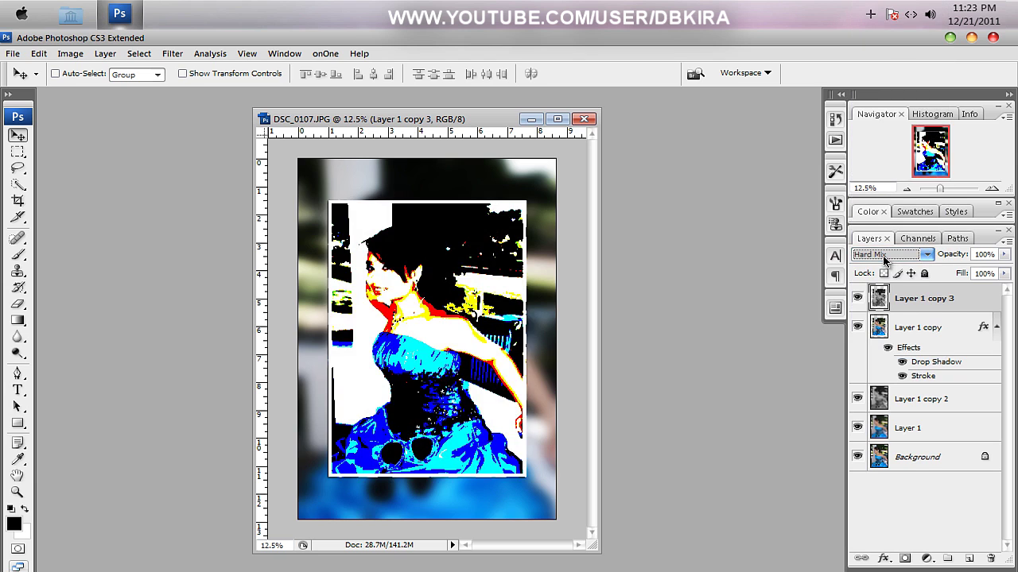
scroll(884, 260, up, 2)
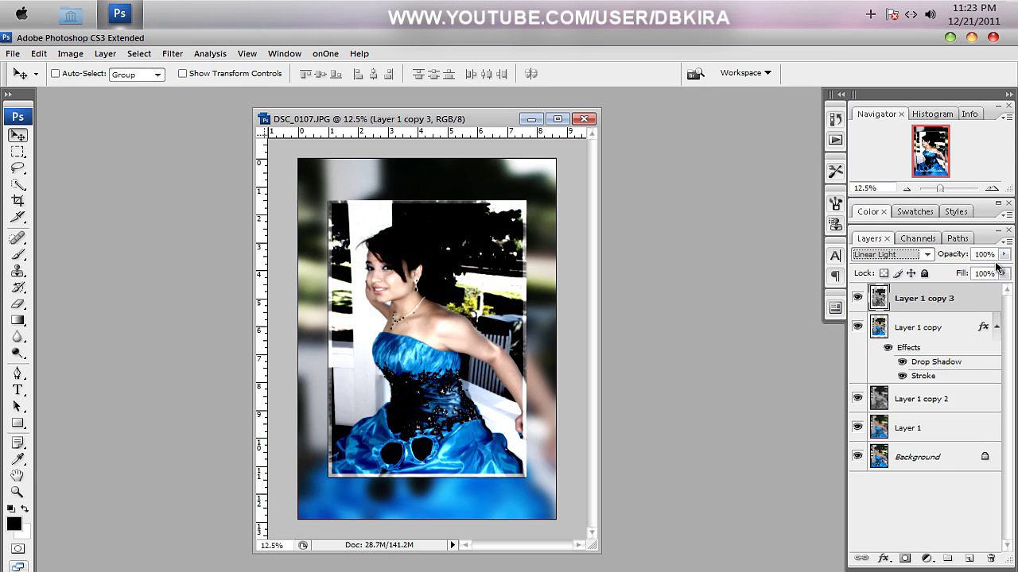
click(1003, 255)
drag(996, 272, 985, 272)
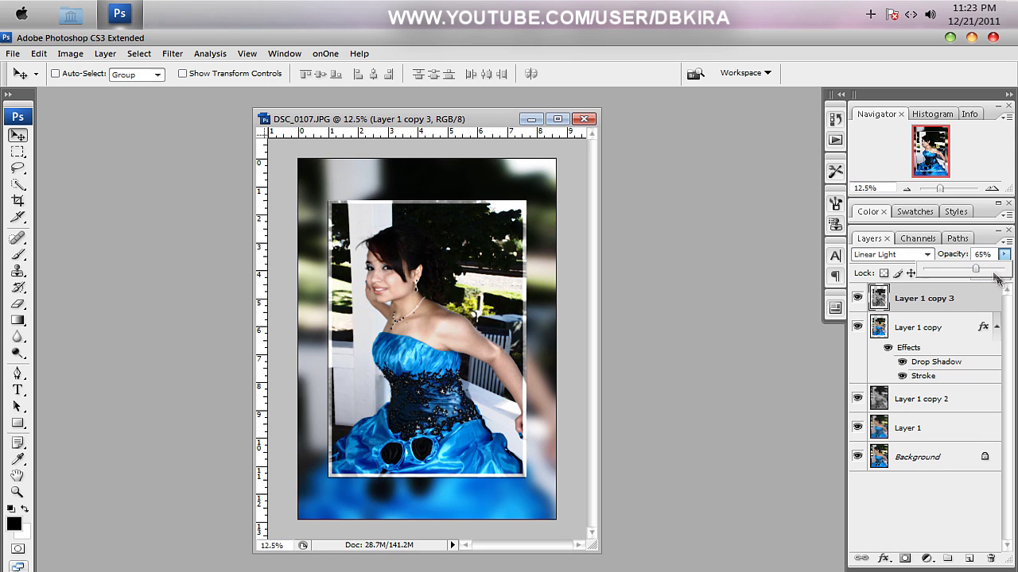
click(969, 308)
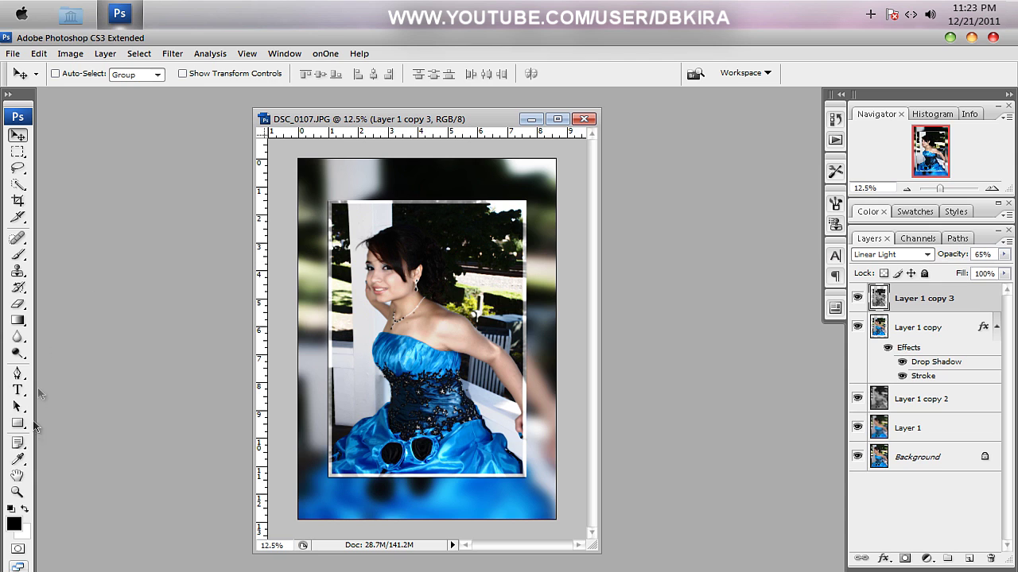
Marquee-select the photo area inside the white border, delete the part of Layer 1 copy 3 outside it, and deselect.
click(16, 492)
click(382, 228)
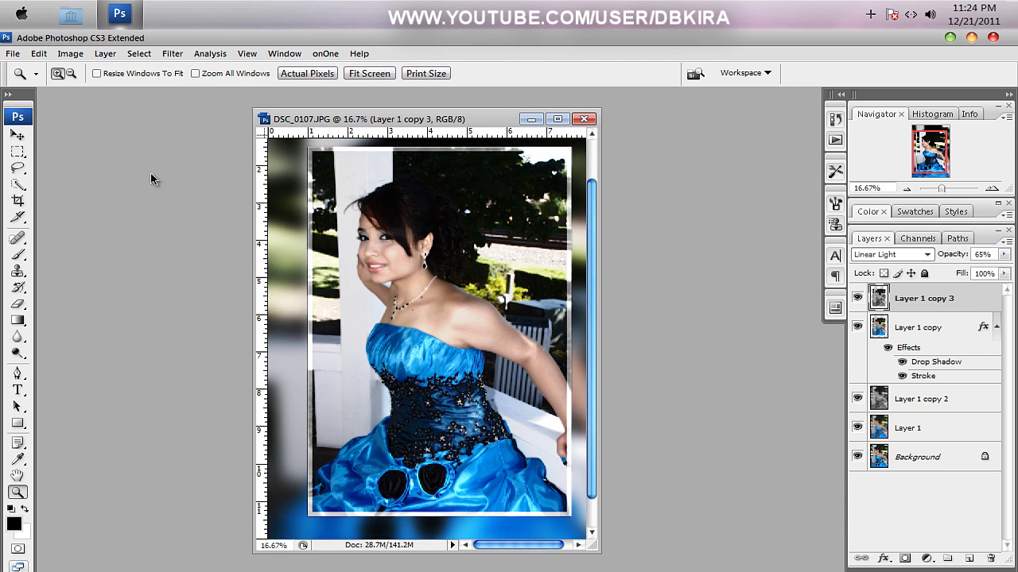
click(19, 153)
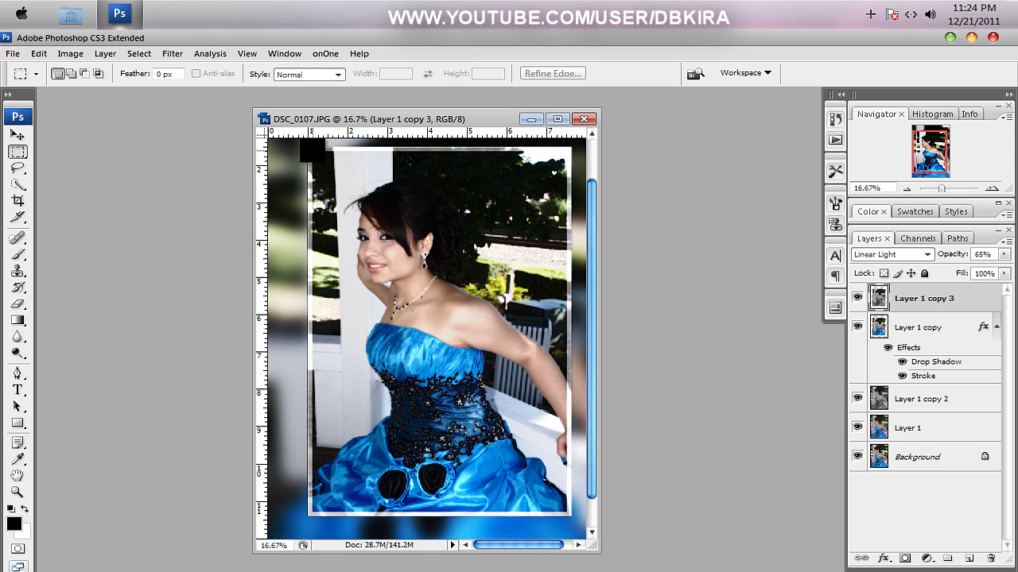
drag(311, 151, 566, 511)
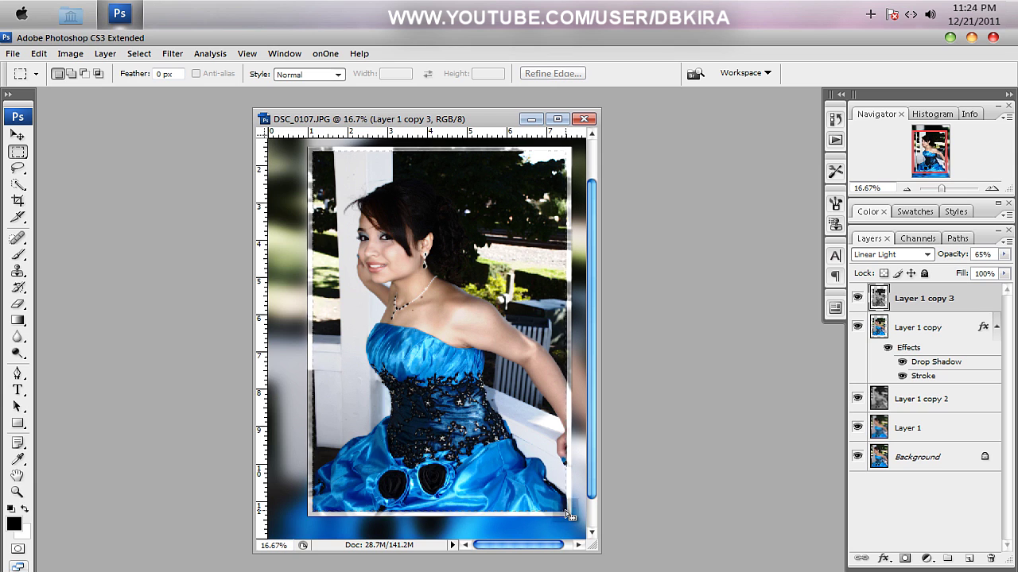
drag(567, 514, 569, 516)
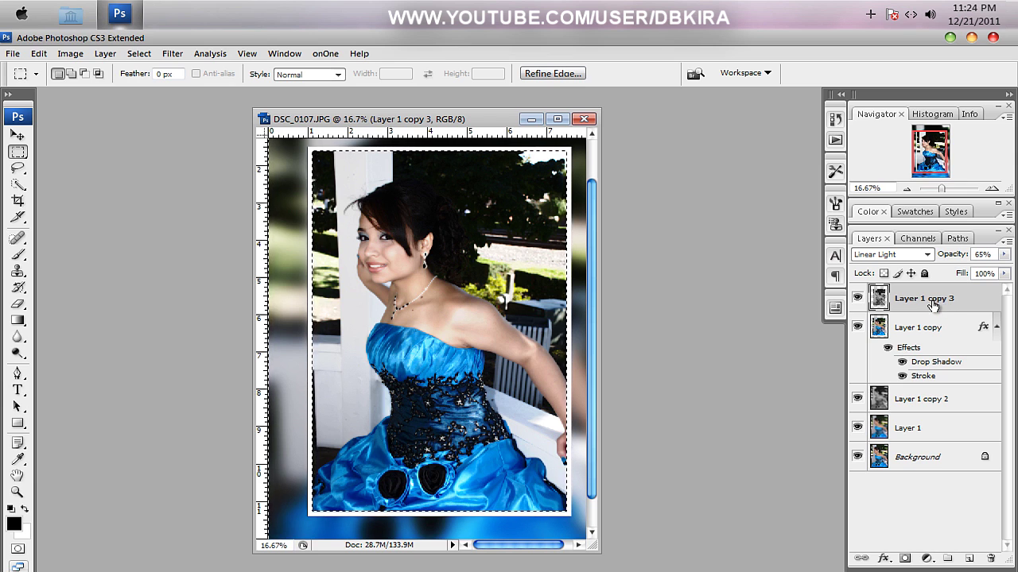
key(ctrl+d)
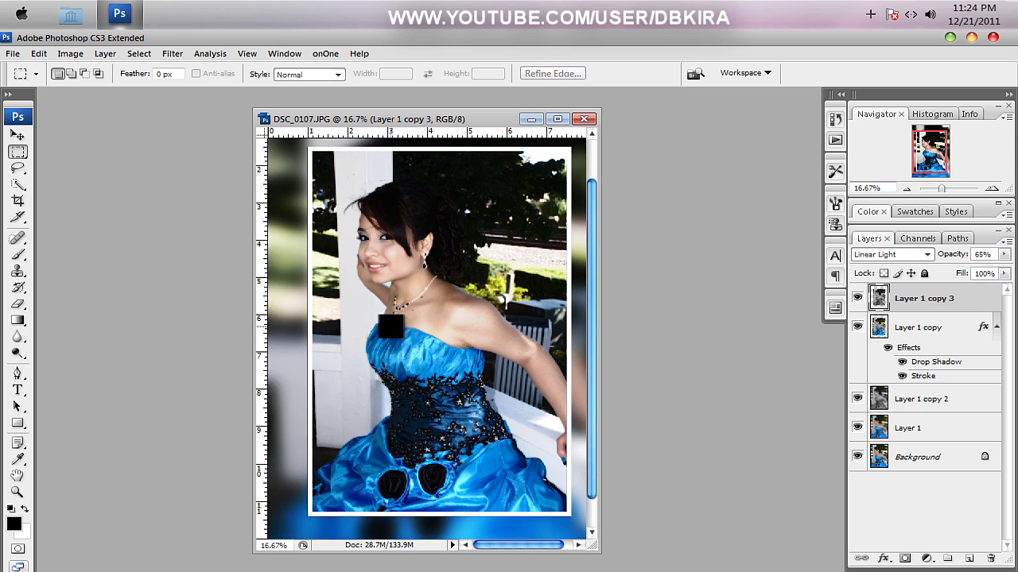
Add a new layer above Layer 1 copy 3 in DSC_0107.JPG and fill it with black.
click(18, 490)
right_click(419, 371)
click(477, 453)
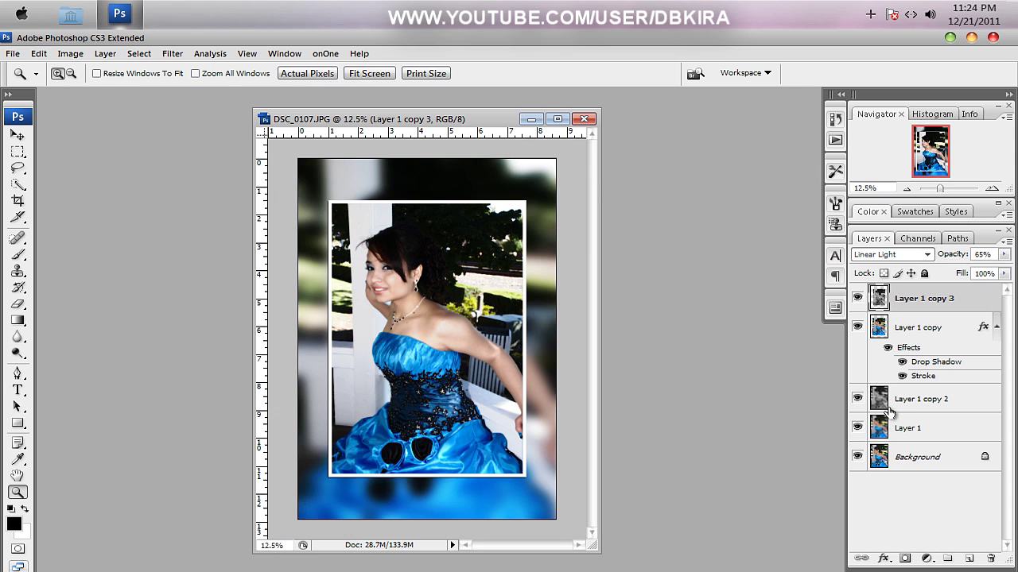
drag(436, 122, 743, 144)
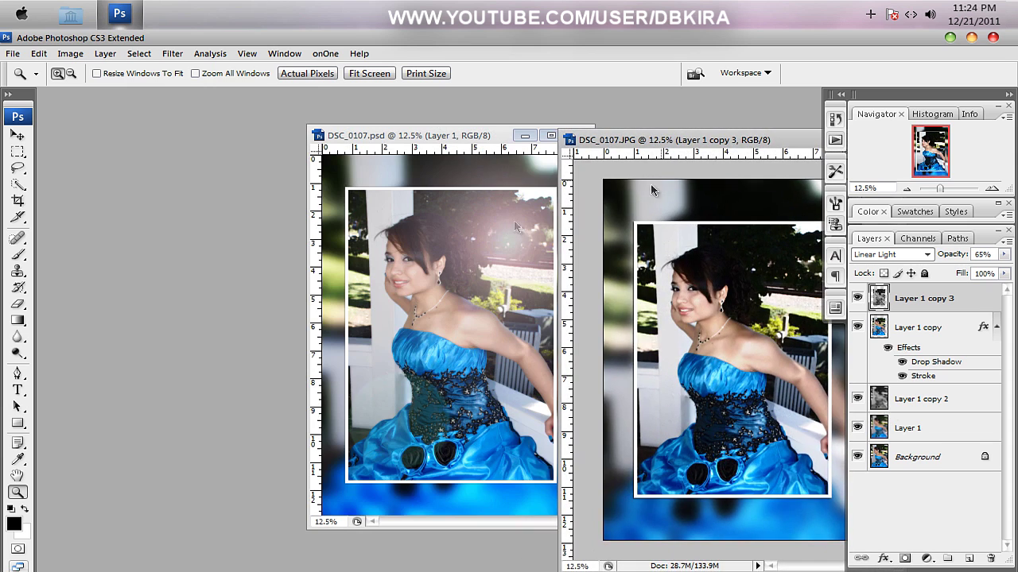
click(18, 135)
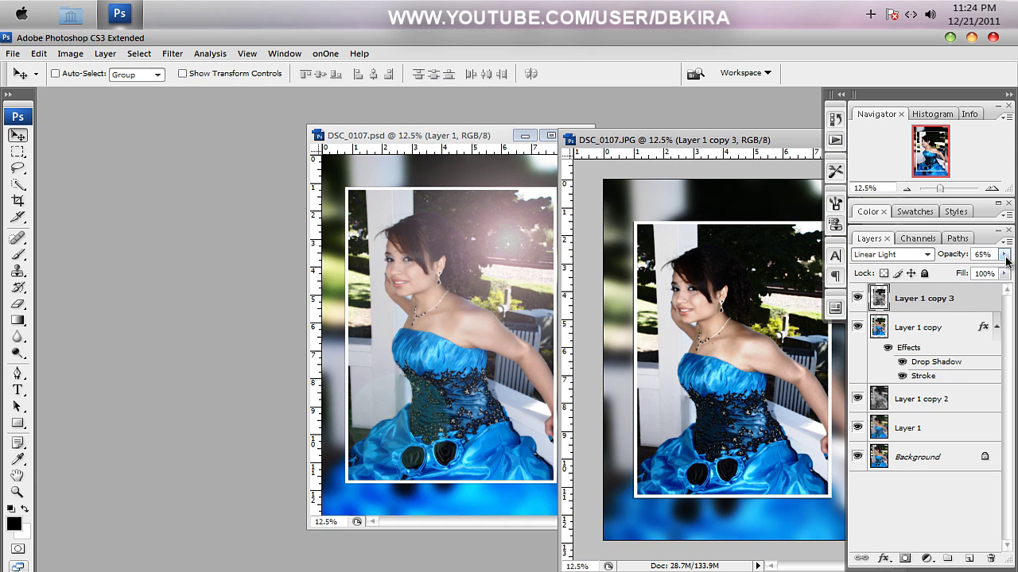
click(970, 560)
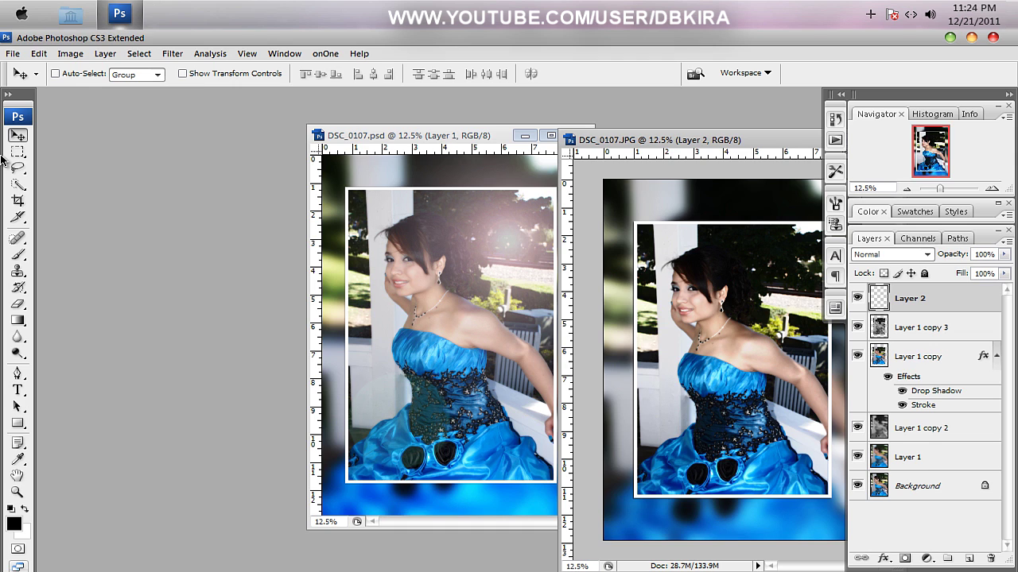
key(i)
key(shift+BackSpace)
key(Return)
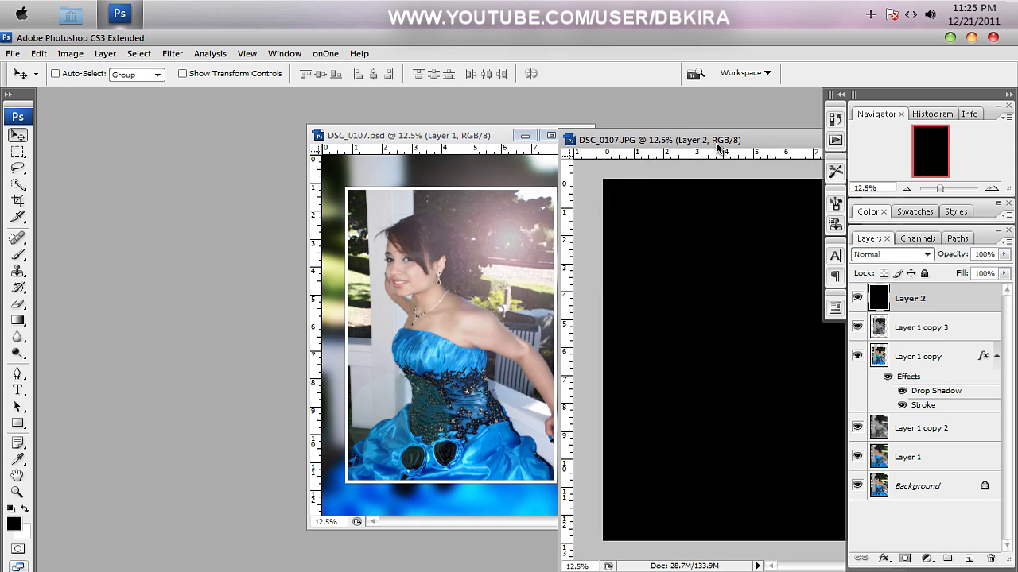
Render a 35mm Prime lens flare at 148% brightness on Layer 2, centered in the upper right of the image.
drag(717, 147, 539, 114)
click(173, 53)
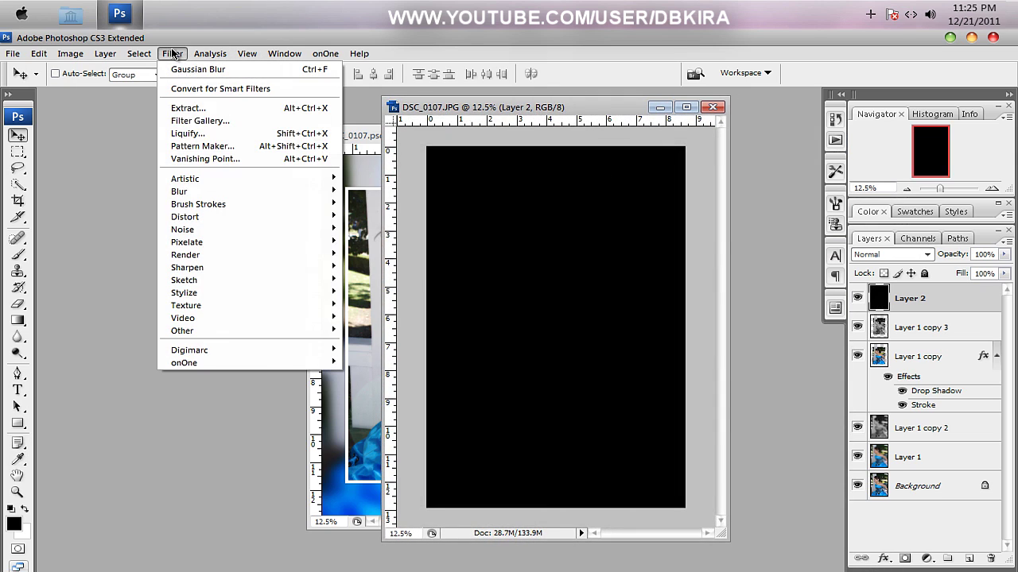
mouse_move(269, 256)
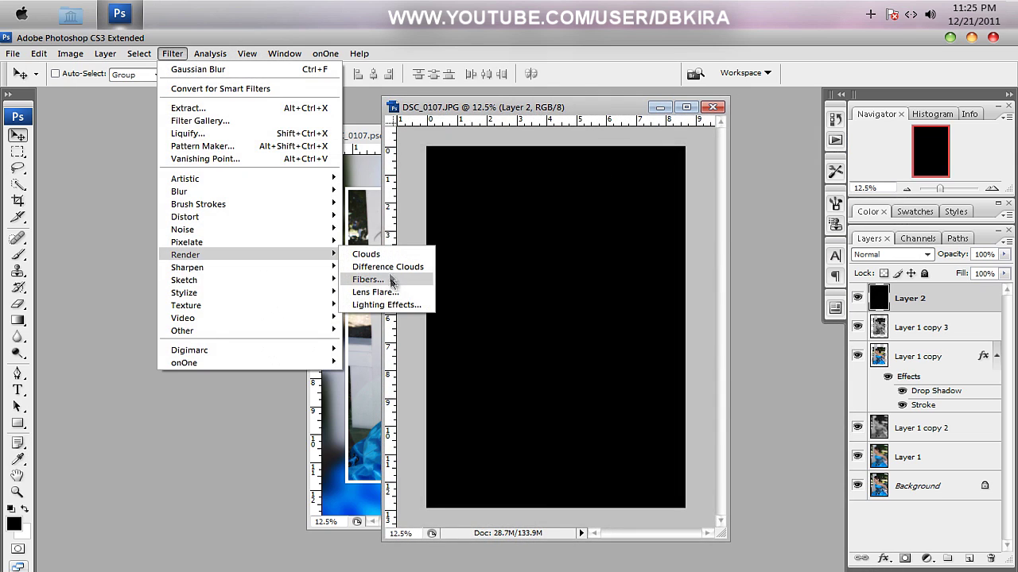
click(391, 293)
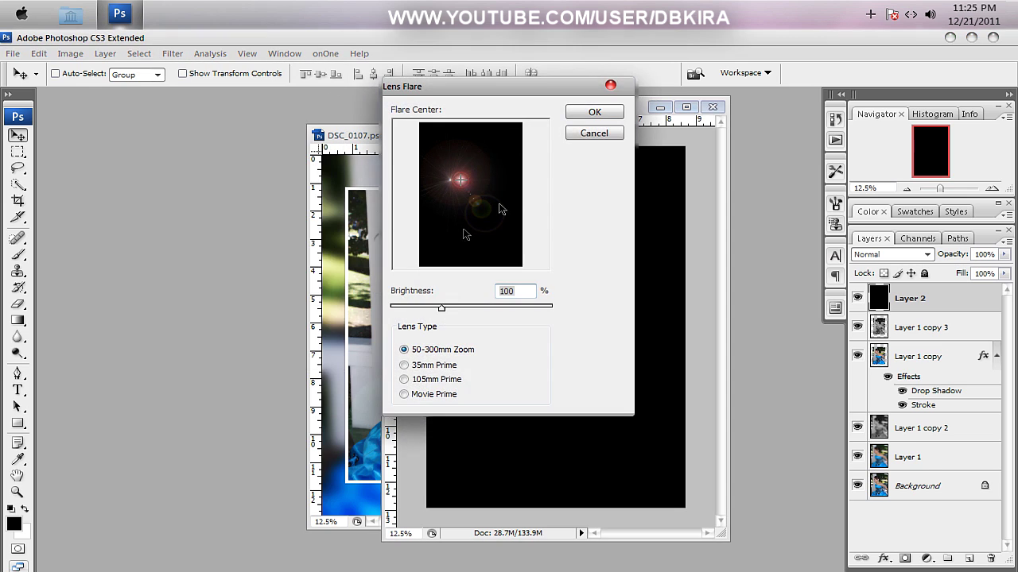
click(417, 367)
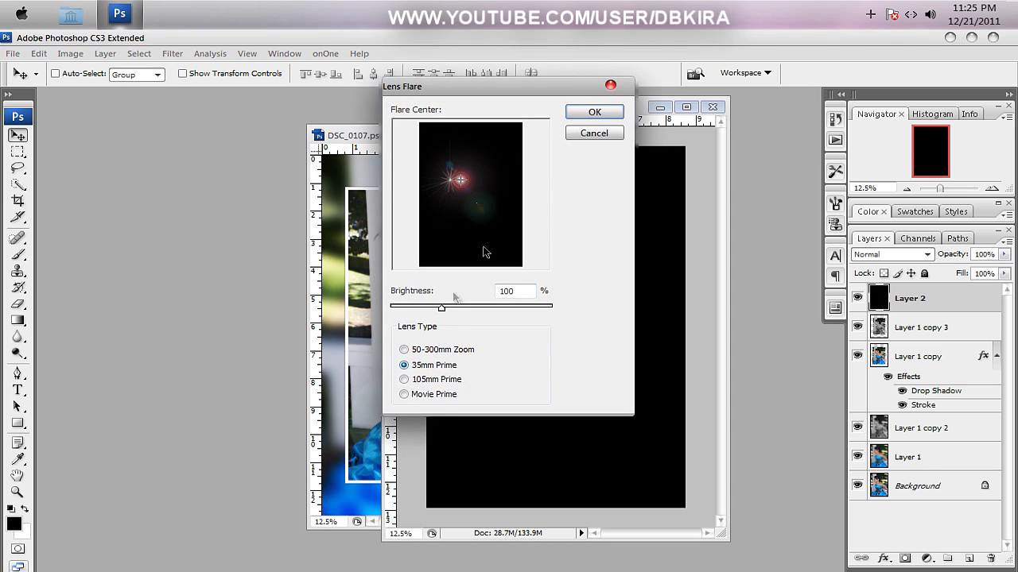
click(497, 153)
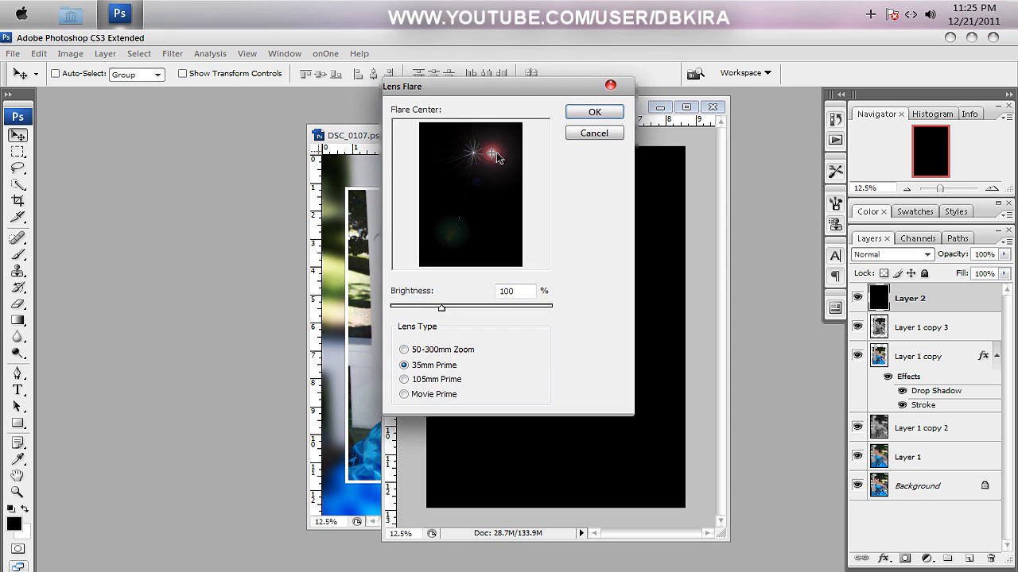
click(482, 307)
drag(483, 308, 467, 309)
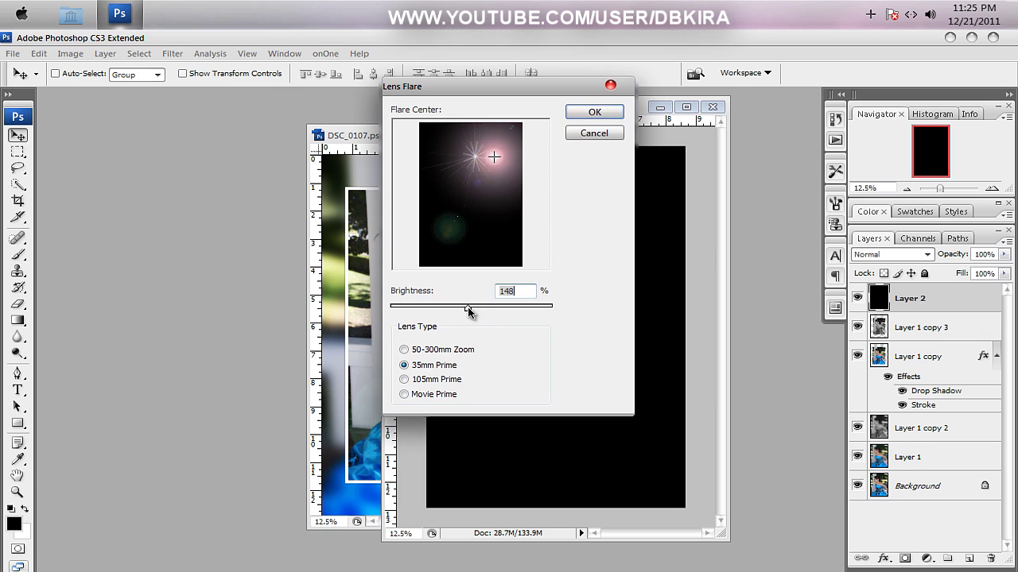
drag(491, 158, 489, 157)
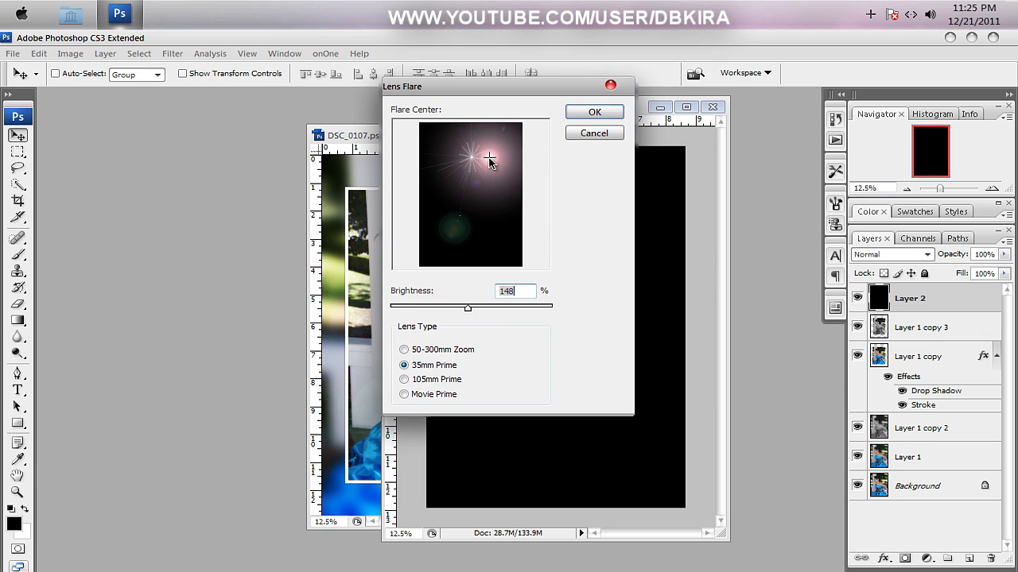
click(593, 113)
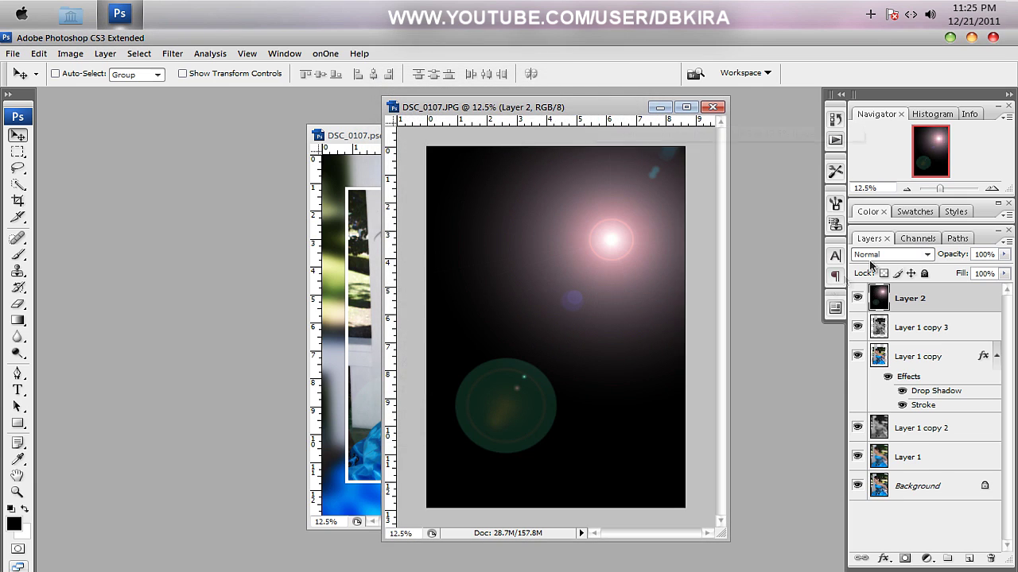
Set the blend mode of the lens flare layer, Layer 2, to Screen and its opacity to 68%.
click(904, 259)
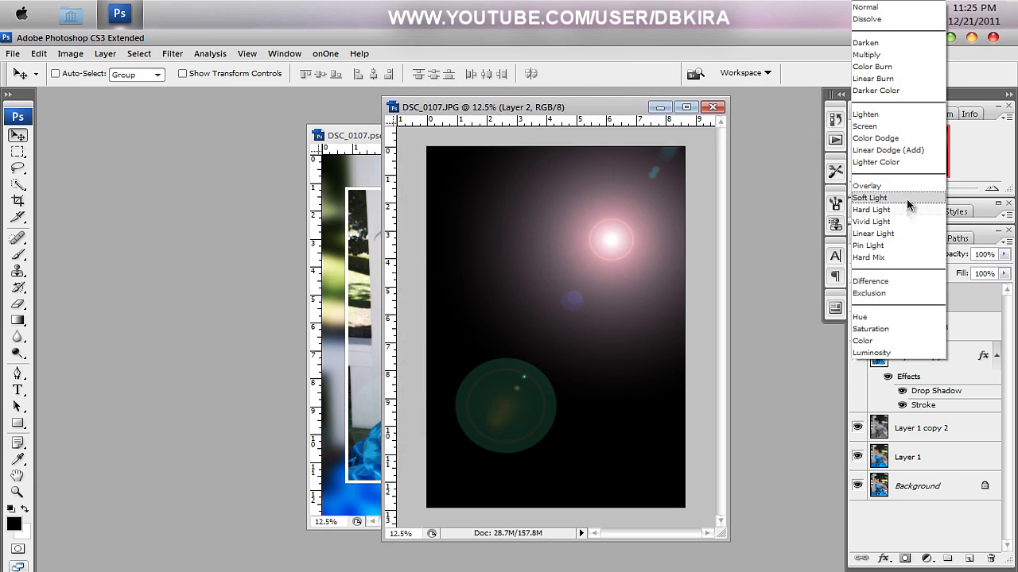
click(898, 126)
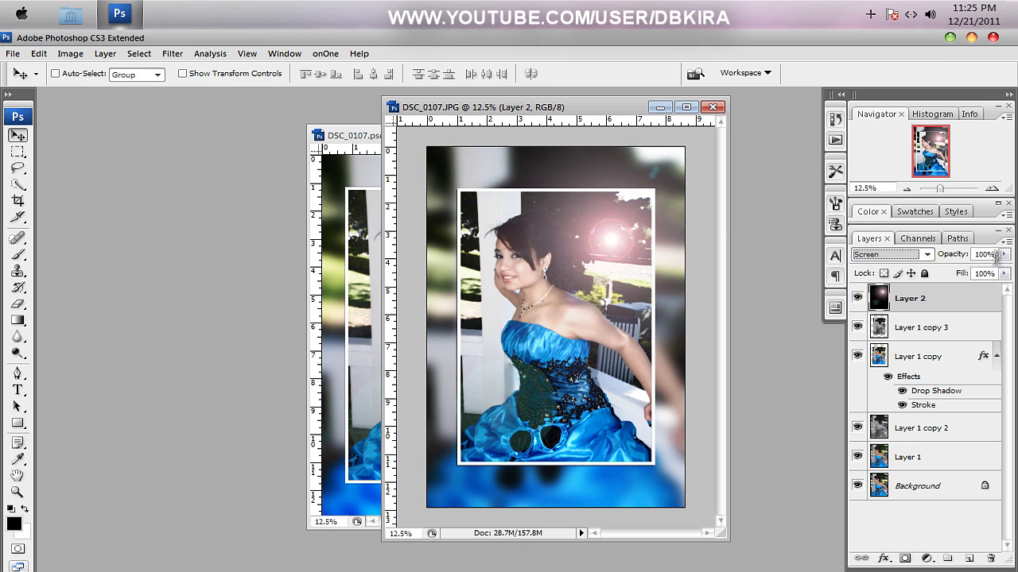
click(1003, 253)
click(983, 270)
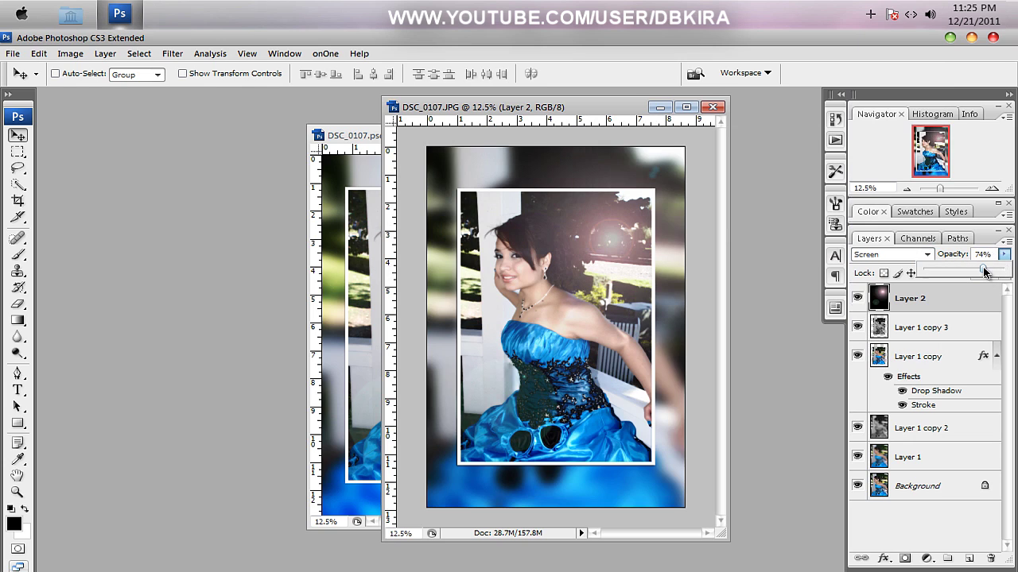
drag(982, 271, 979, 272)
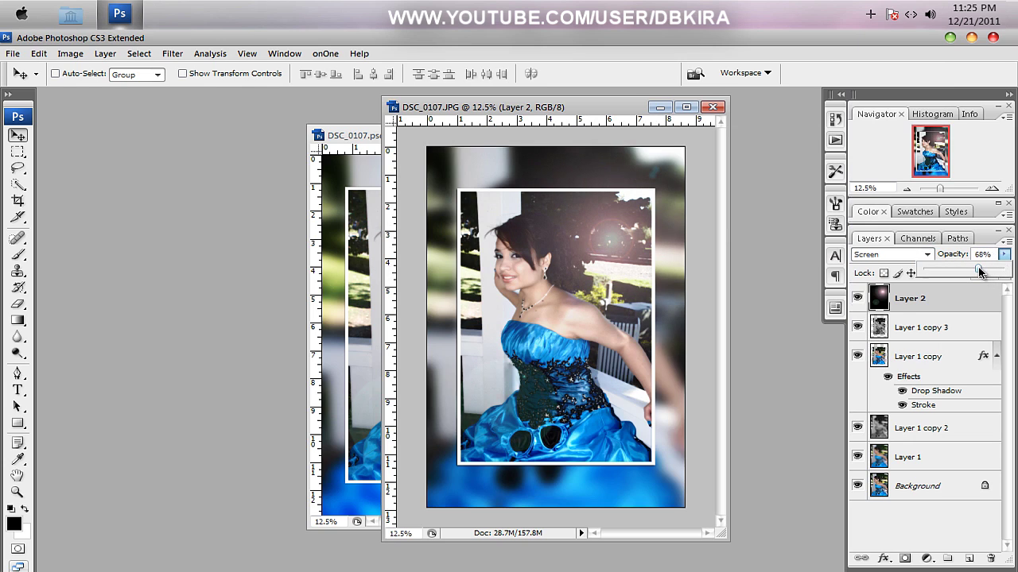
Set the opacity of Layer 1 copy 3 to 59%.
click(964, 327)
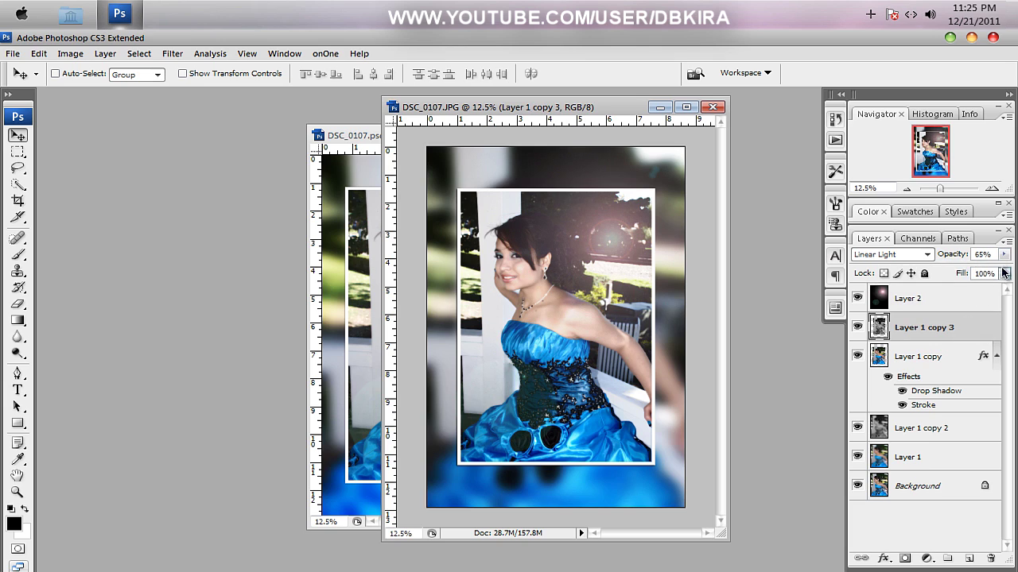
click(1003, 255)
drag(986, 271, 972, 271)
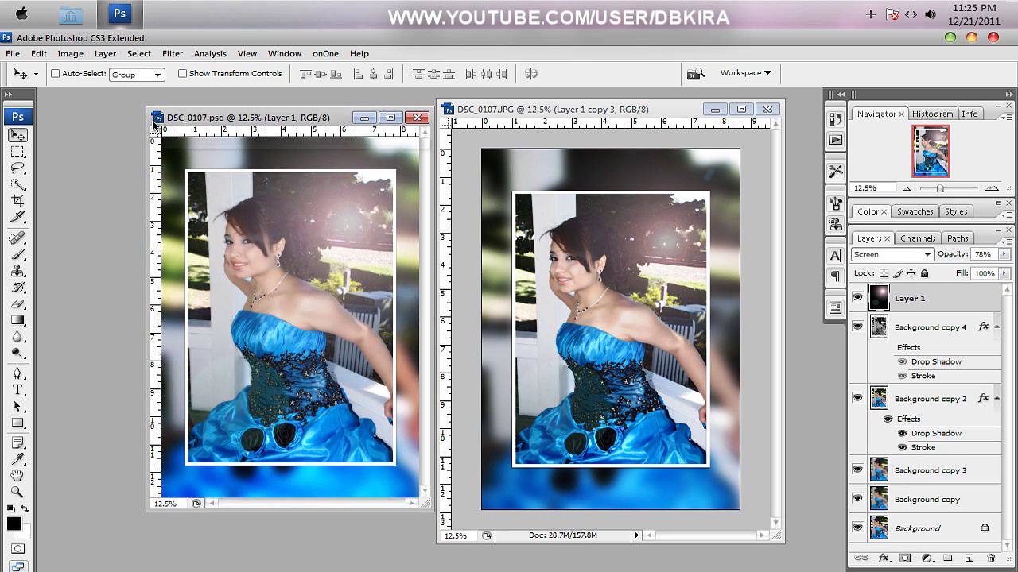
Move the DSC_0107.psd window beside DSC_0107.JPG and enlarge it to fit the whole image for a side-by-side comparison.
drag(147, 113, 127, 92)
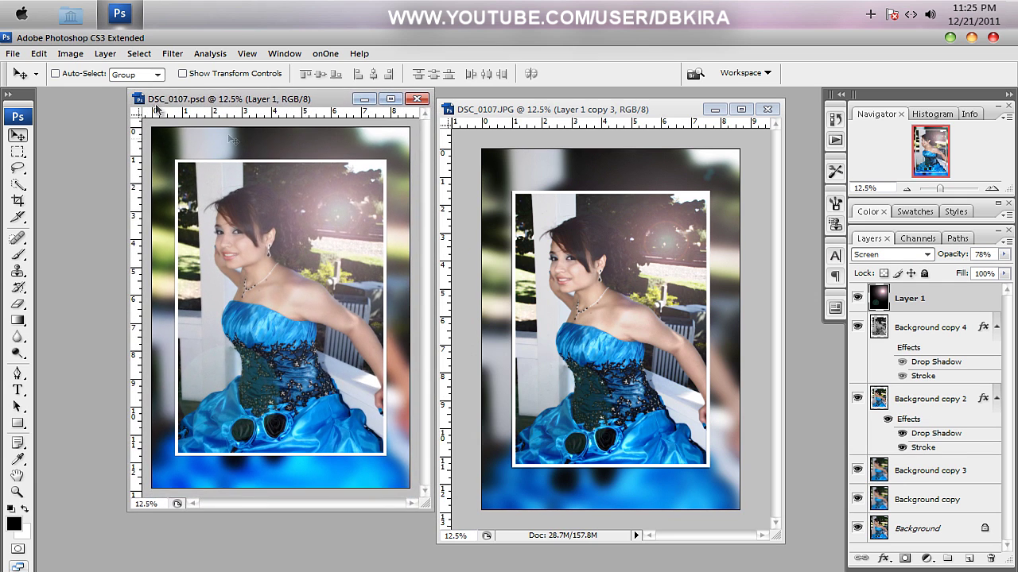
drag(428, 511, 455, 541)
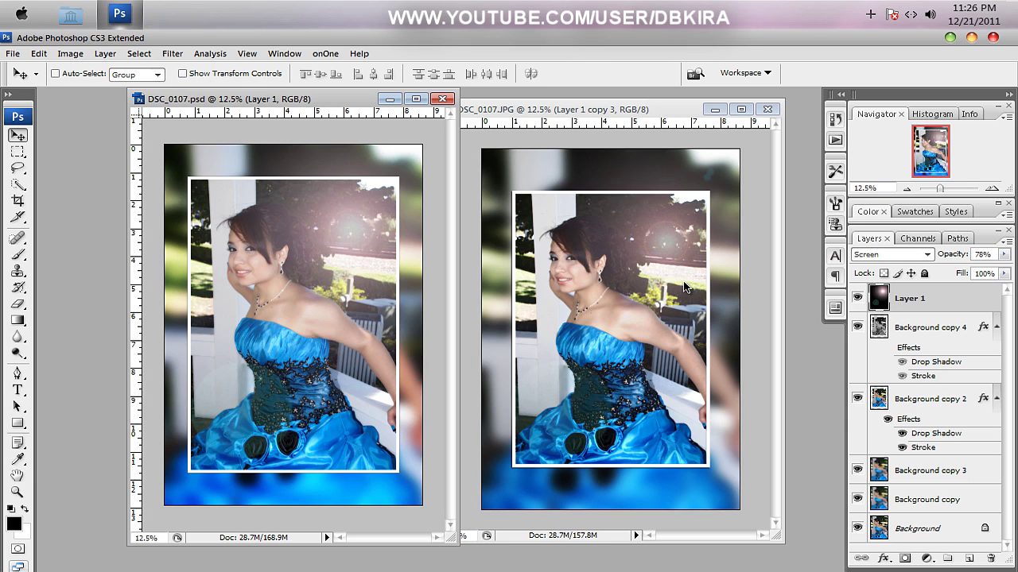
Zoom DSC_0107.JPG to 100% on the face and neck, and compare the skin with Layer 1 copy 3 hidden and shown.
click(17, 492)
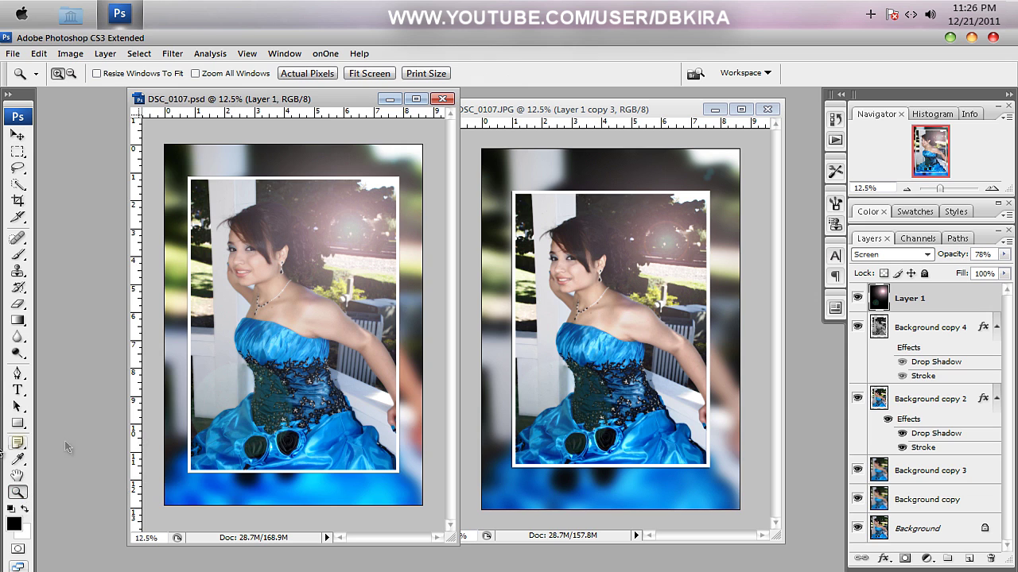
click(575, 270)
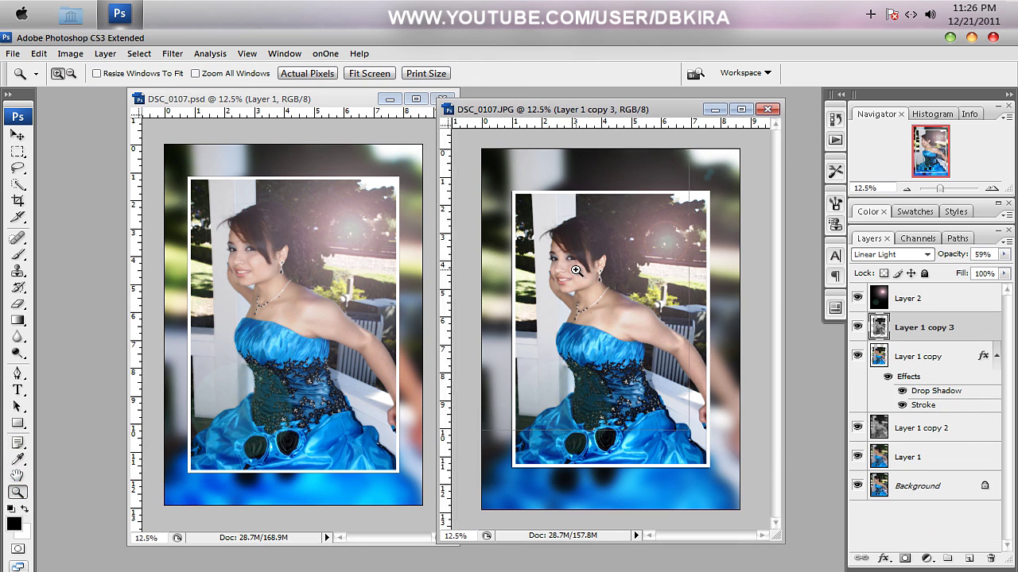
click(567, 306)
click(595, 295)
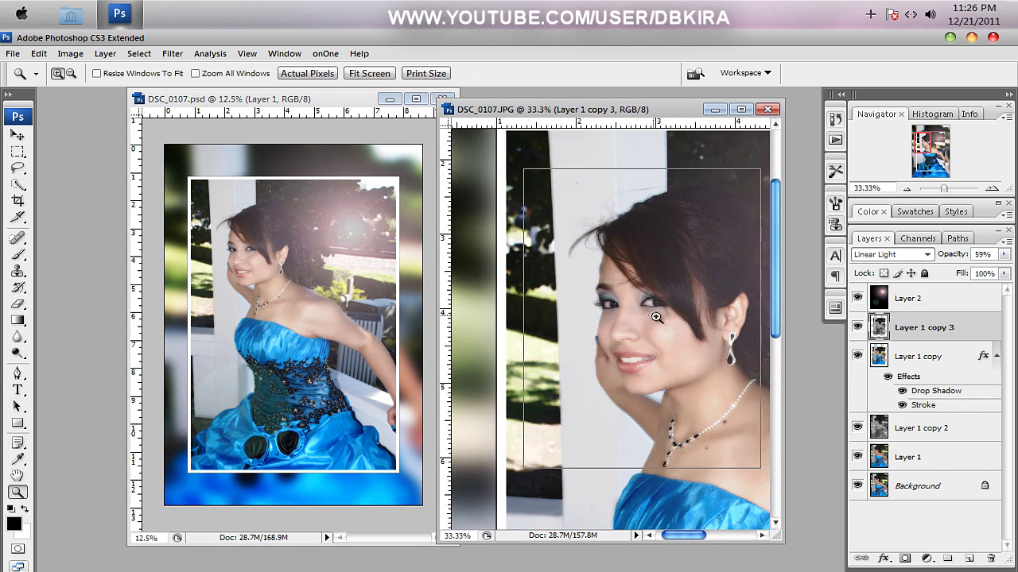
click(695, 344)
click(646, 375)
click(646, 375)
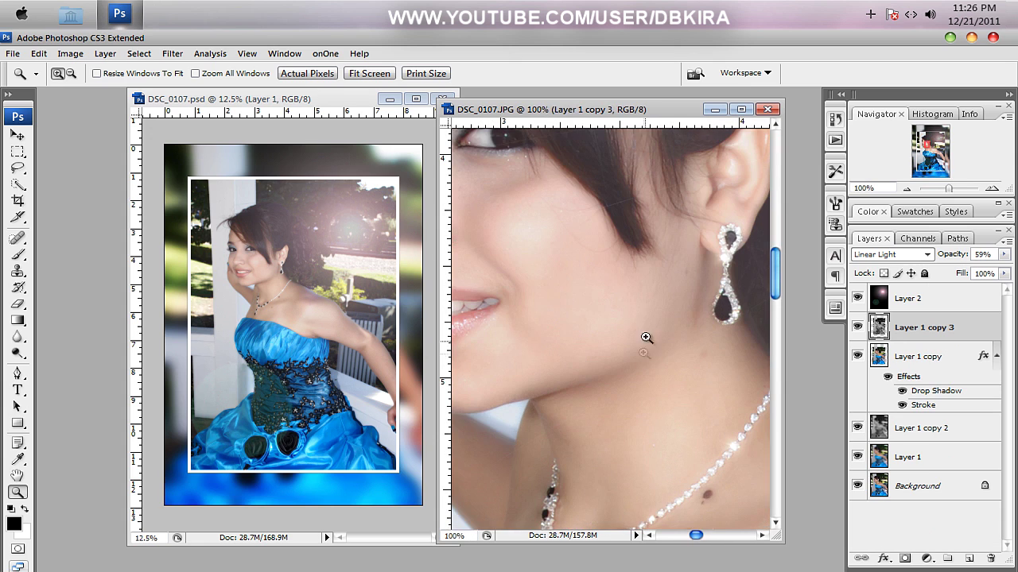
click(857, 327)
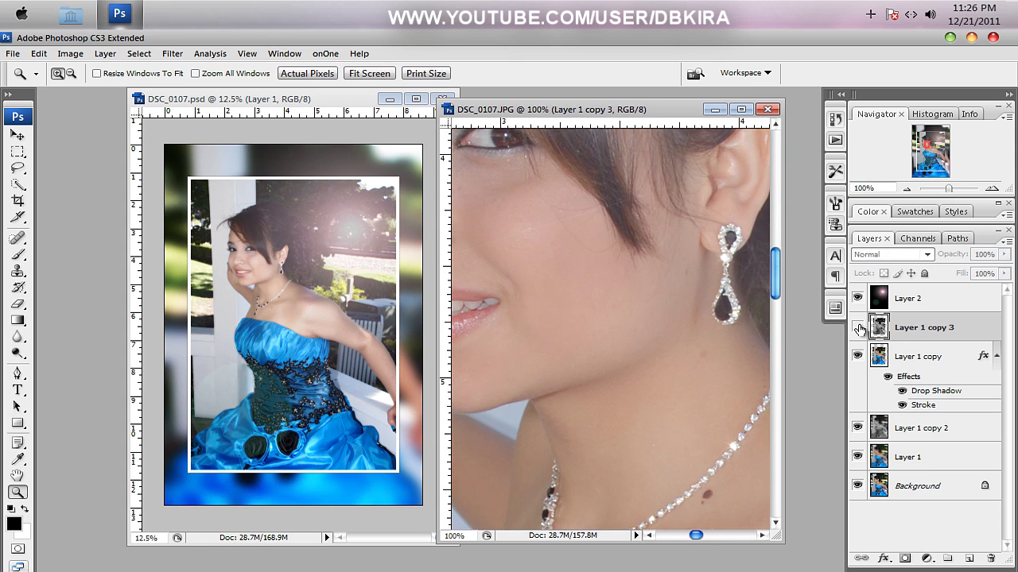
click(857, 327)
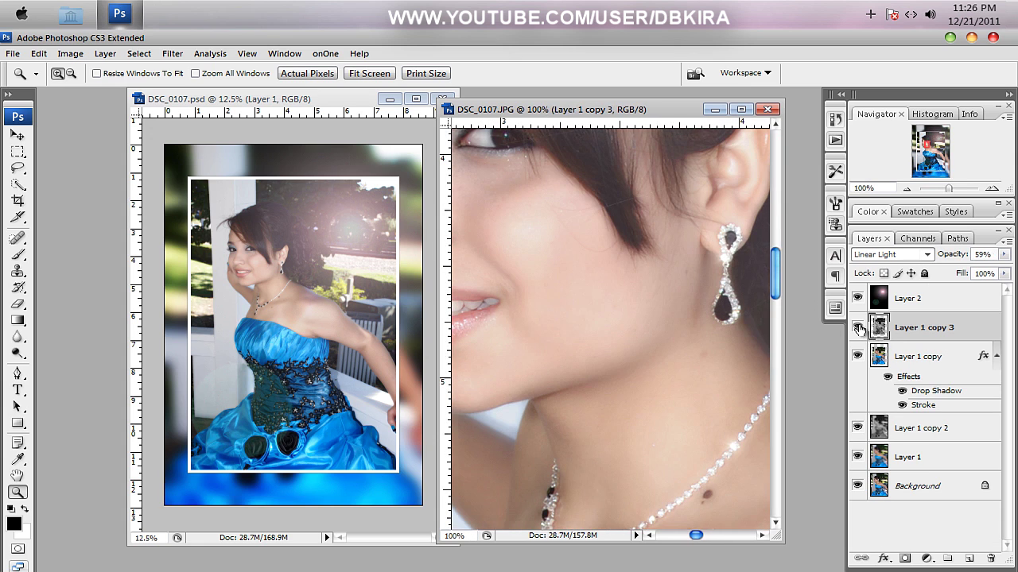
Zoom DSC_0107.JPG back out to 16.67% to examine the framed portrait against the blurred background.
right_click(541, 301)
click(573, 384)
right_click(595, 327)
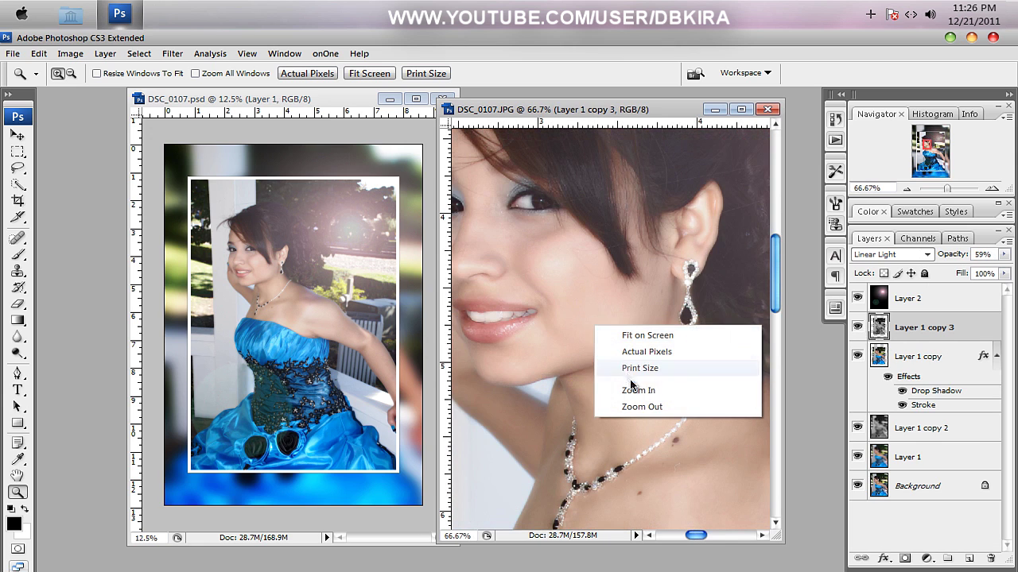
click(632, 407)
right_click(590, 293)
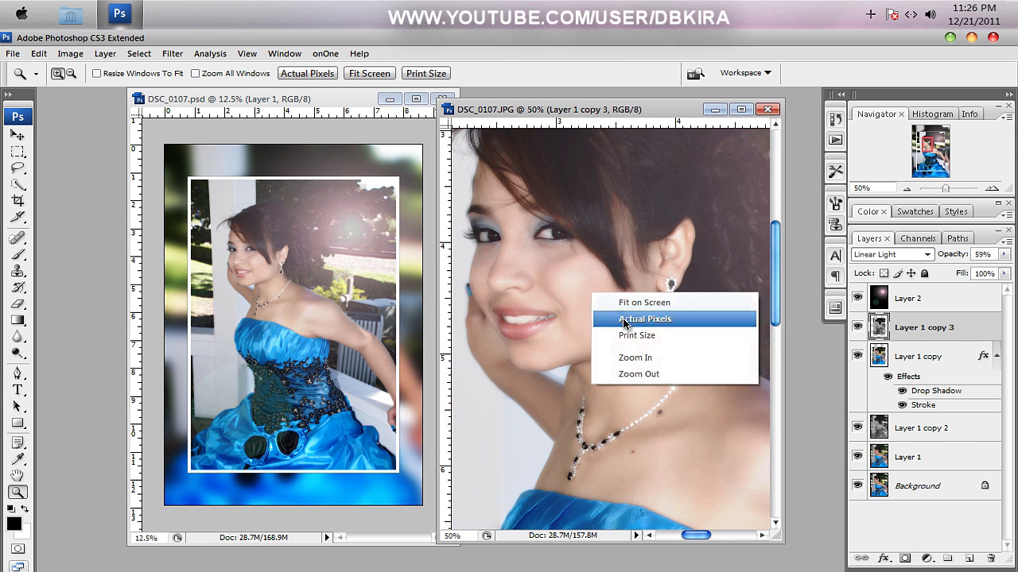
click(641, 375)
right_click(641, 343)
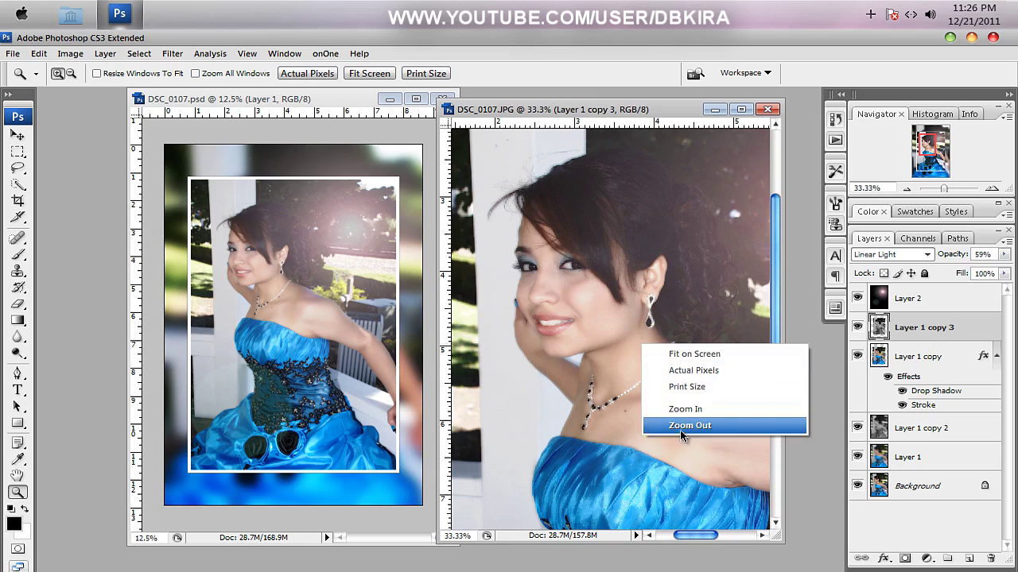
click(681, 430)
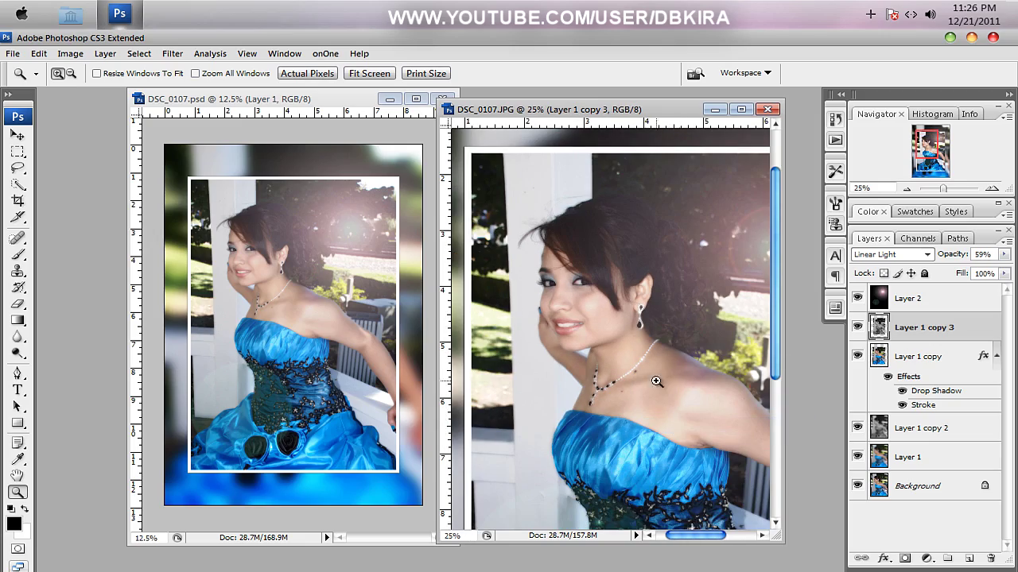
right_click(602, 280)
click(644, 357)
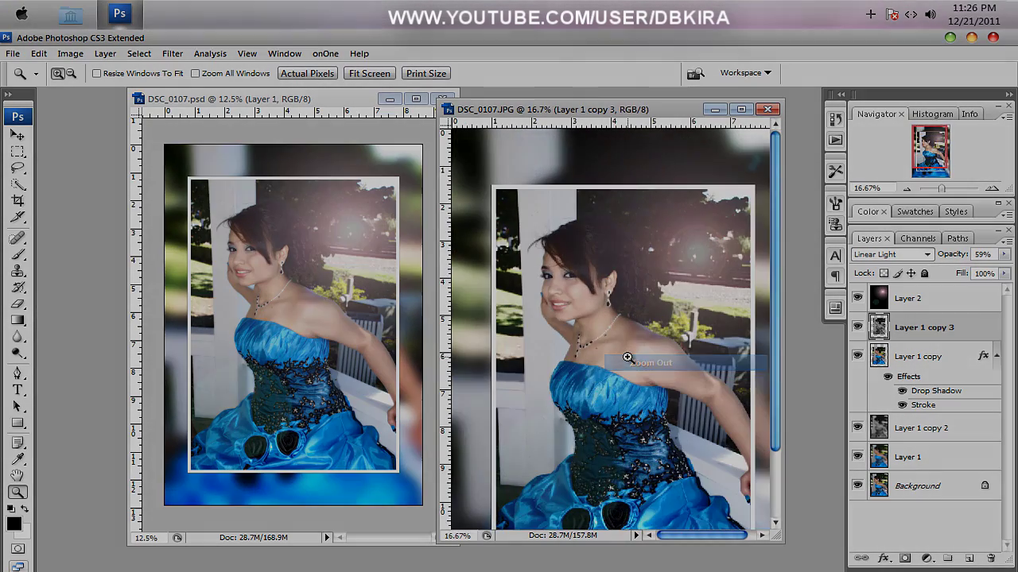